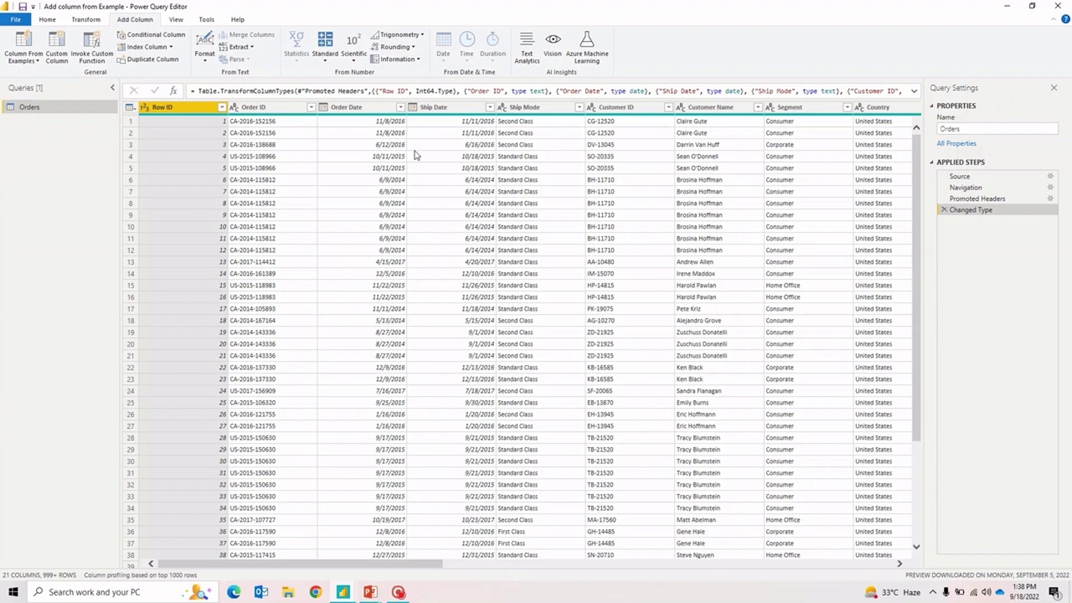
Remove every column from the Orders query except Order ID.
left_click_drag(340, 565, 306, 562)
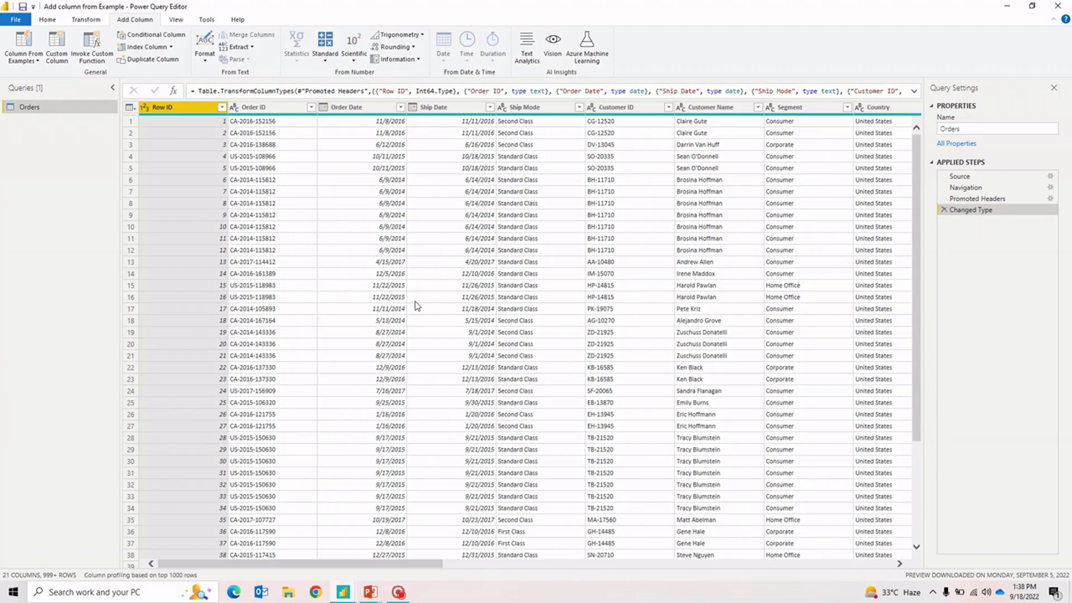
left_click(272, 109)
left_click(42, 21)
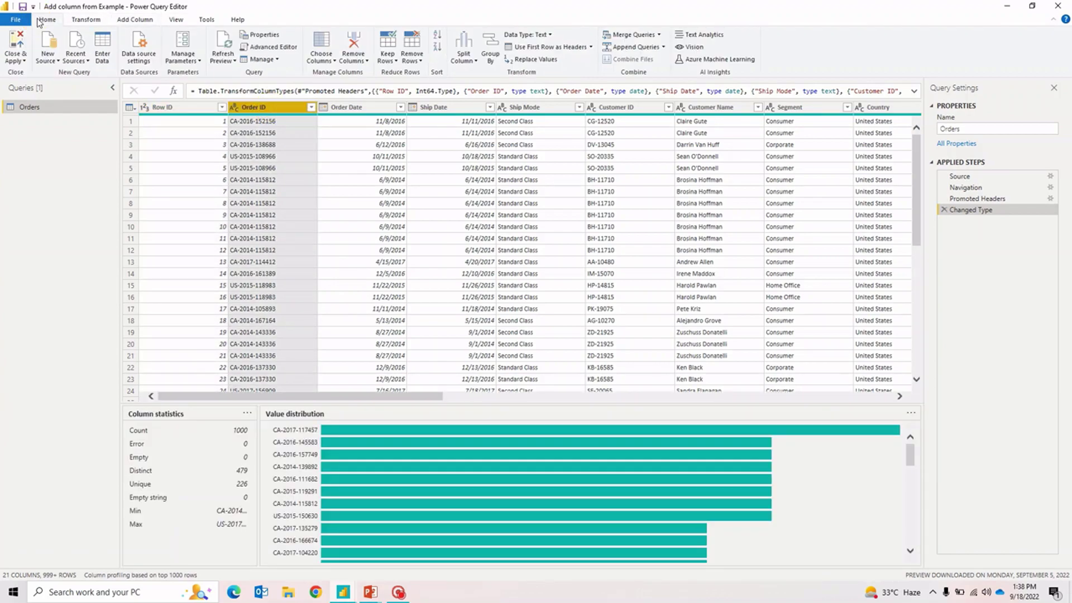
left_click(353, 58)
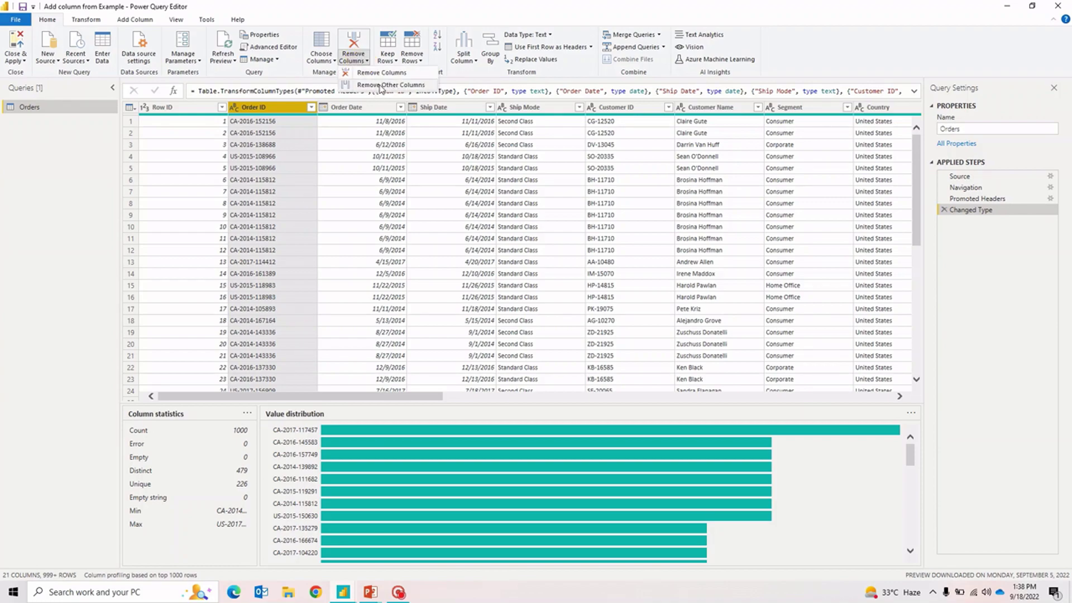
left_click(405, 86)
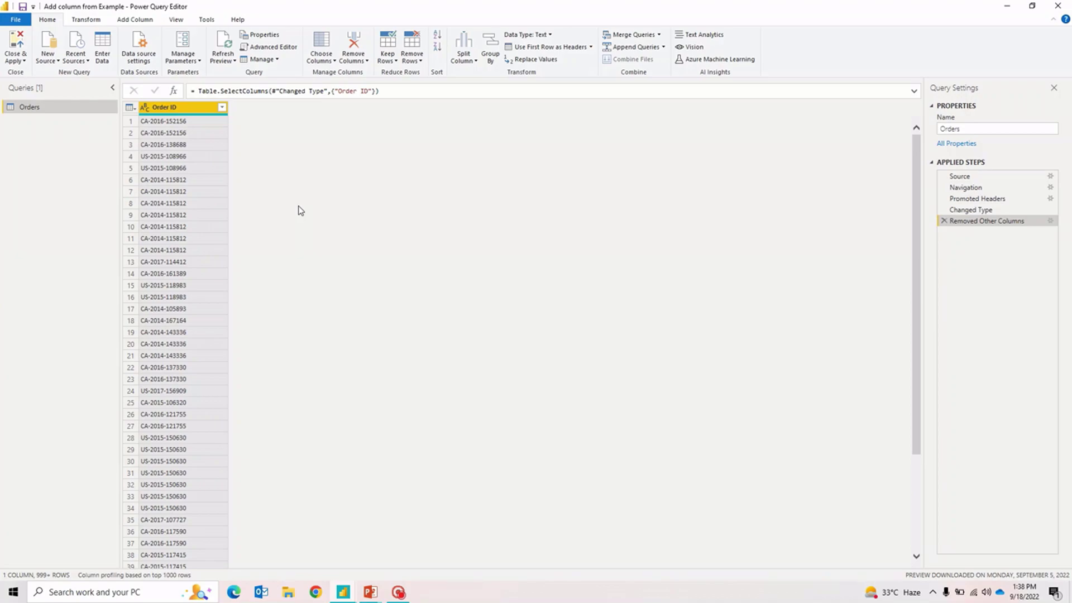
Add a column from examples based on Order ID, giving the number after the second hyphen as the first row's sample value.
left_click(173, 108)
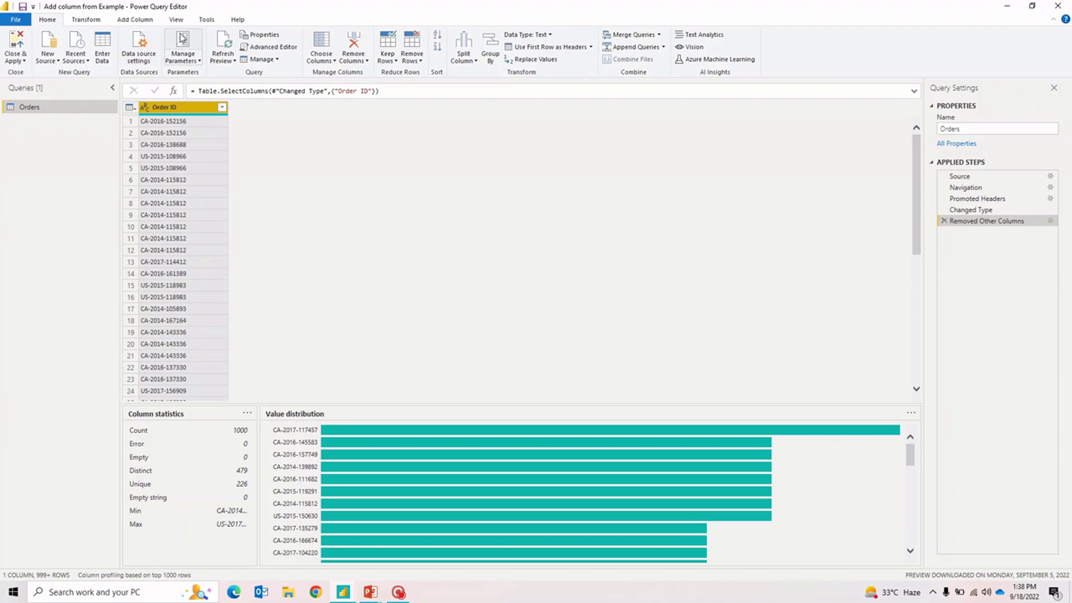
left_click(135, 21)
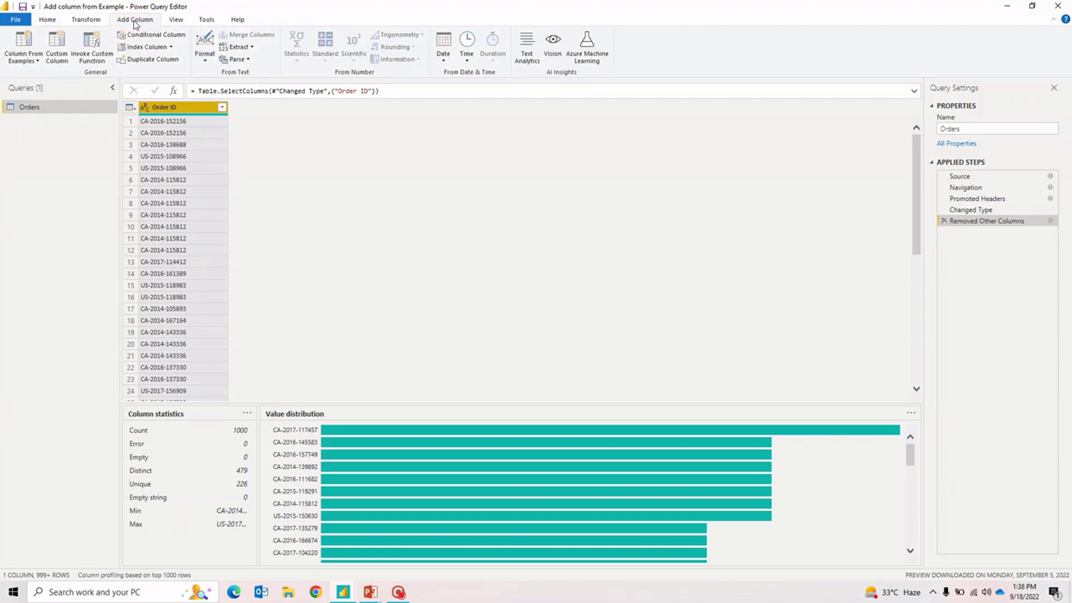
left_click(26, 46)
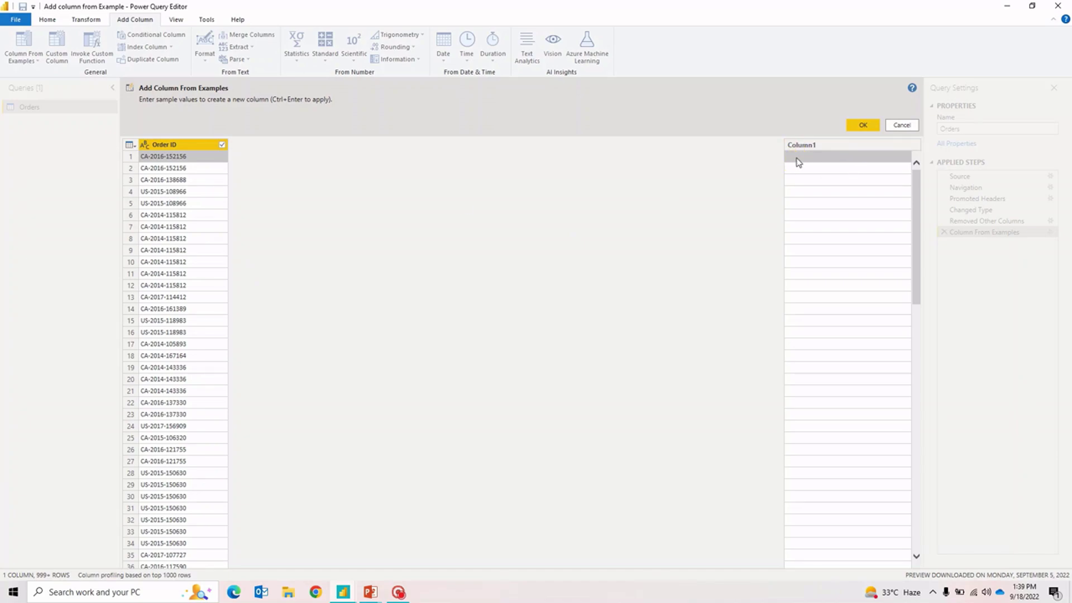
type("15")
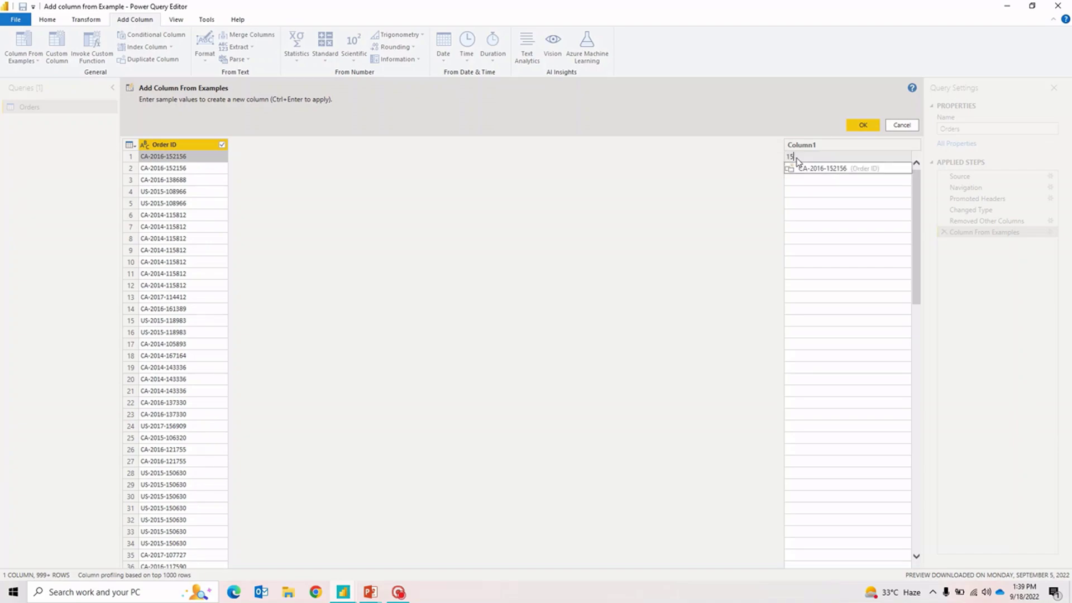
type("2156")
key("Return")
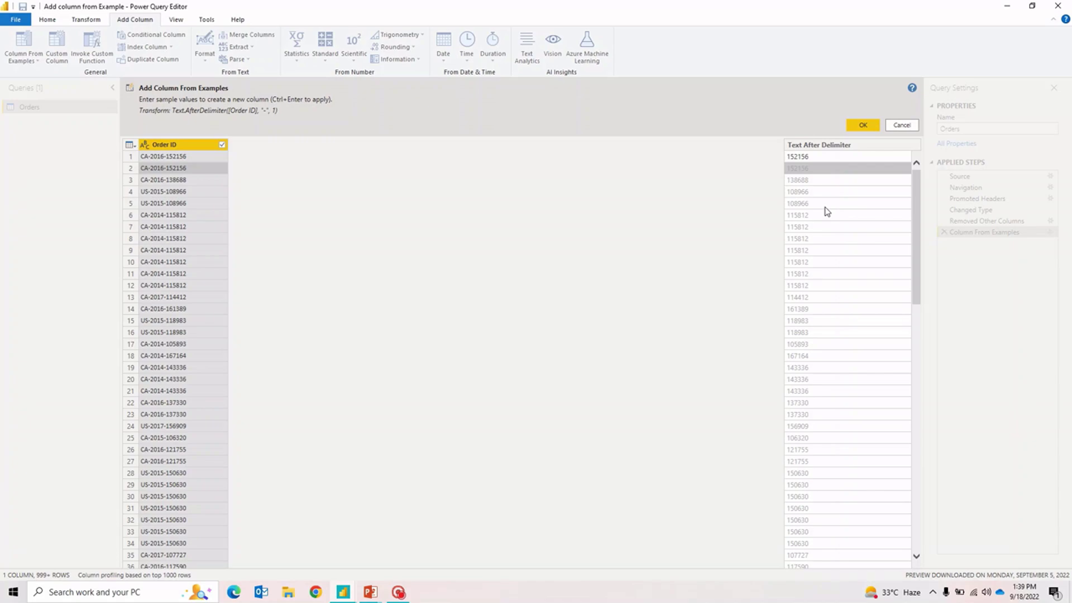
left_click(869, 127)
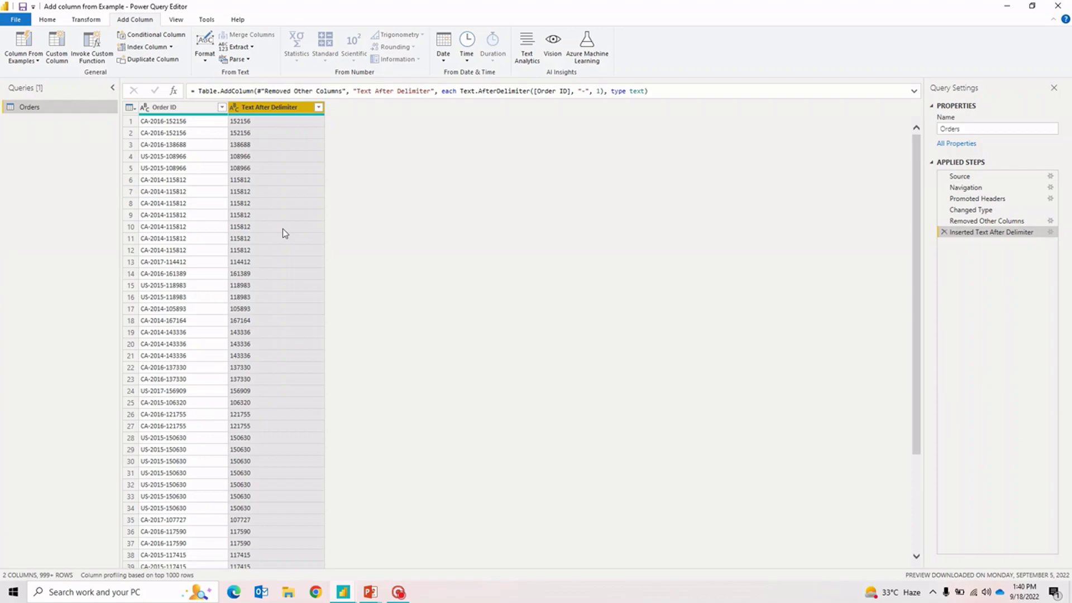
Delete the Inserted Text After Delimiter and Removed Other Columns applied steps from the Orders query.
left_click(944, 232)
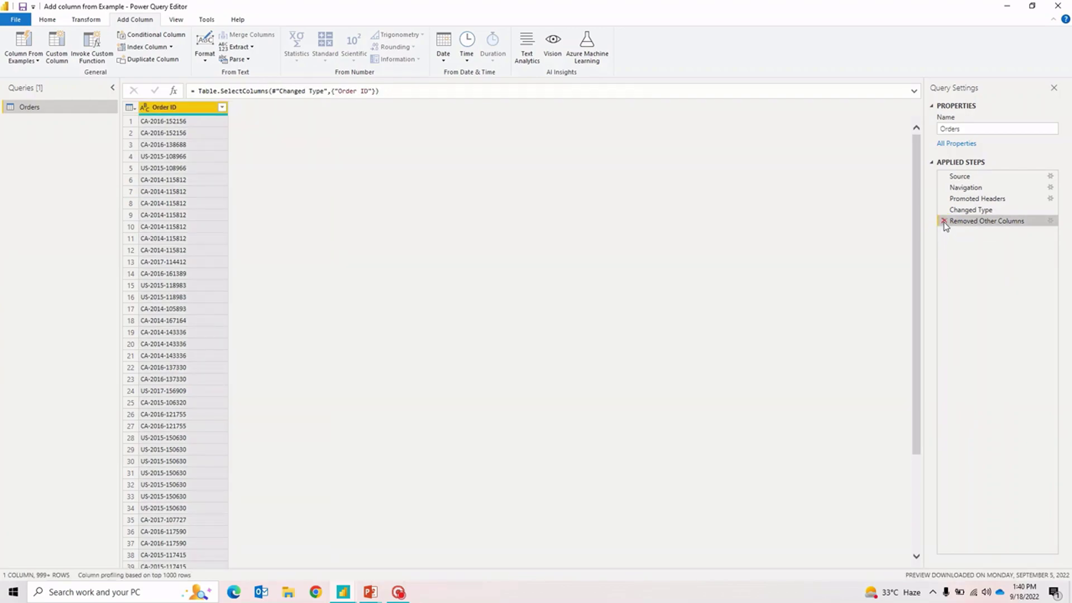
left_click(943, 222)
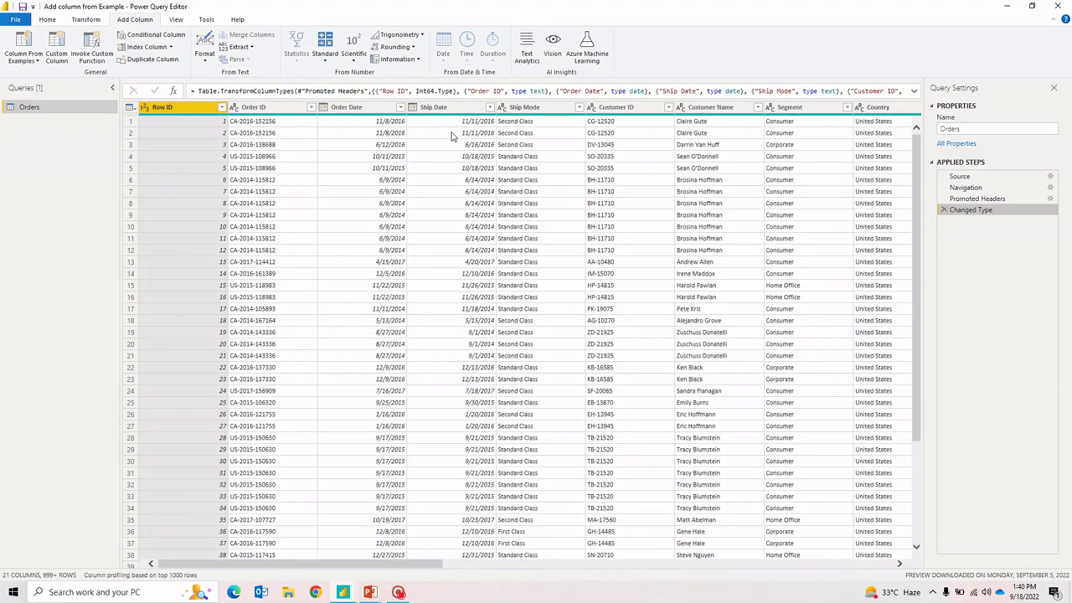
left_click(447, 107)
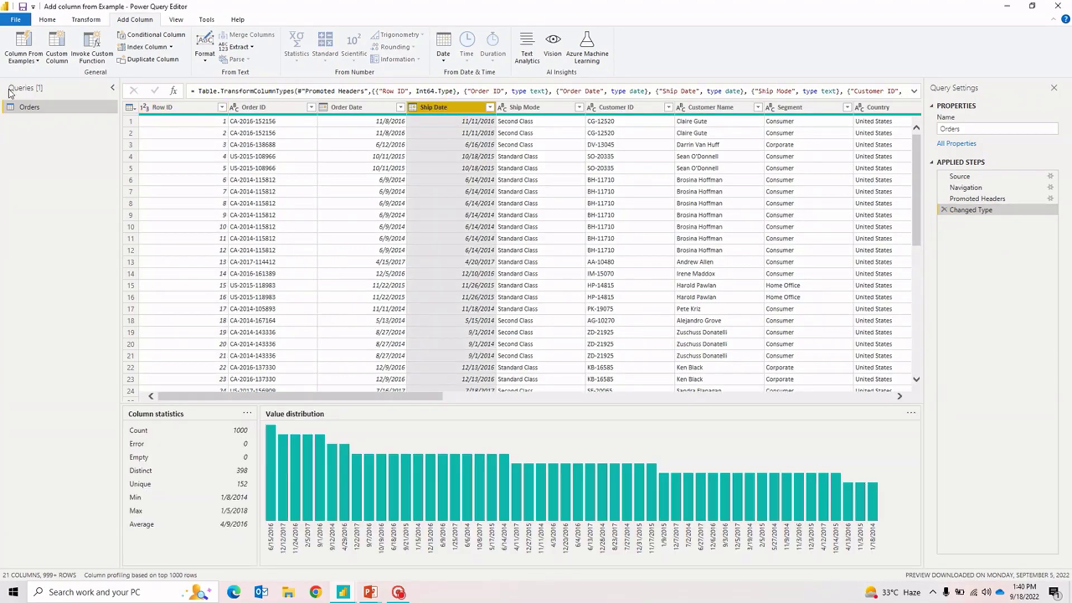
left_click(23, 57)
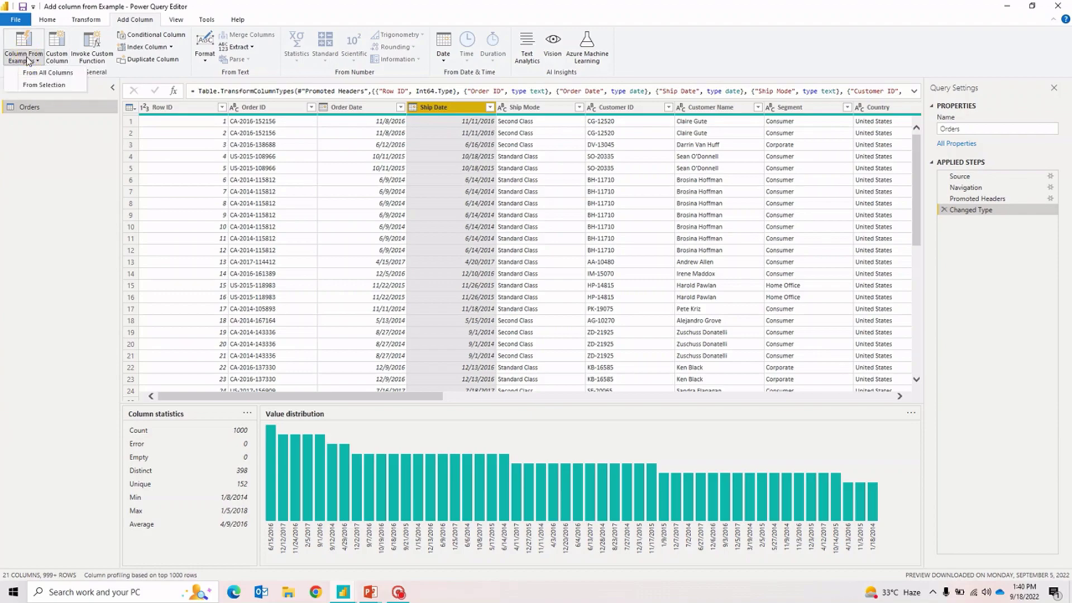
left_click(45, 84)
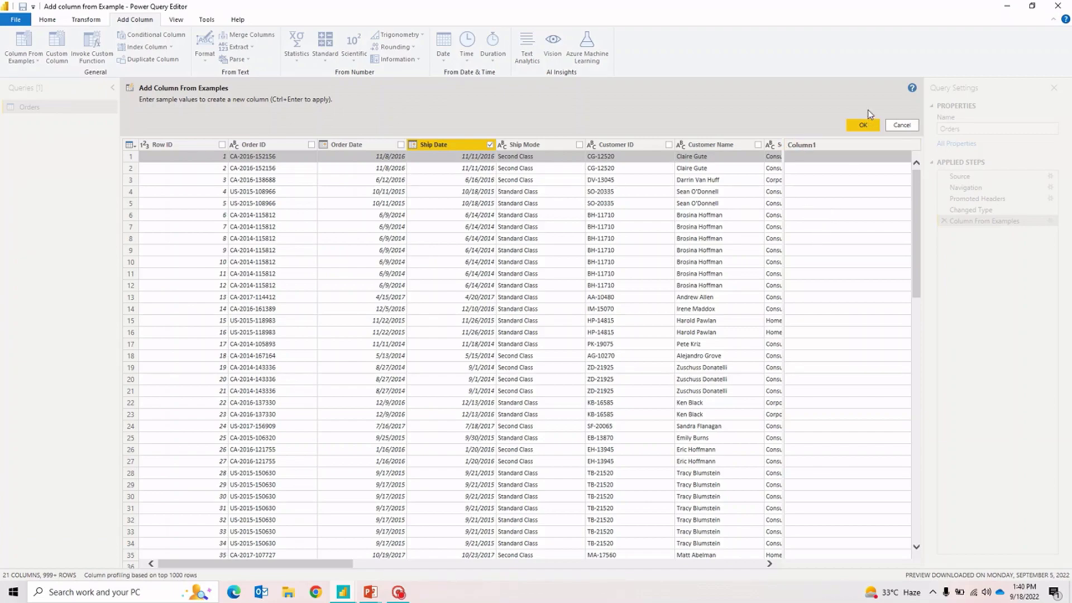
left_click(863, 124)
Remove every column from the Orders query except Ship Date.
left_click(477, 105)
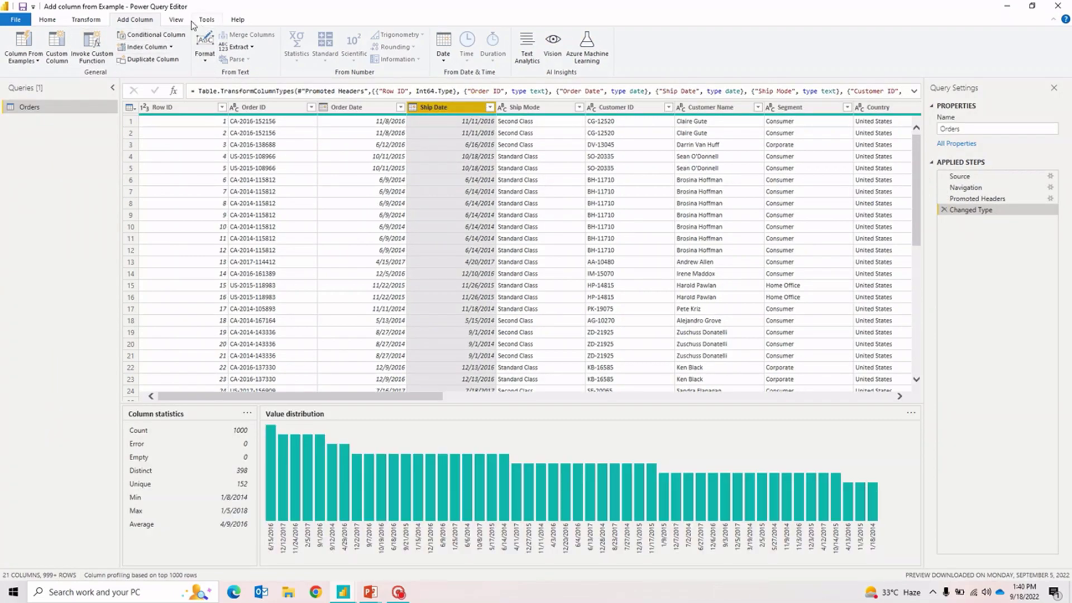
left_click(47, 19)
left_click(354, 58)
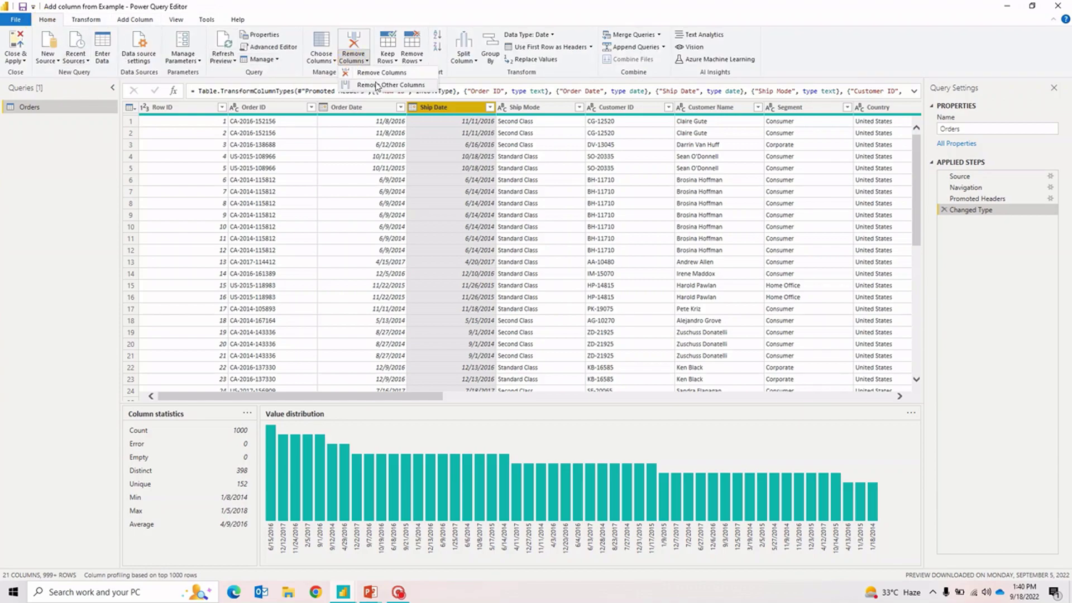
left_click(376, 85)
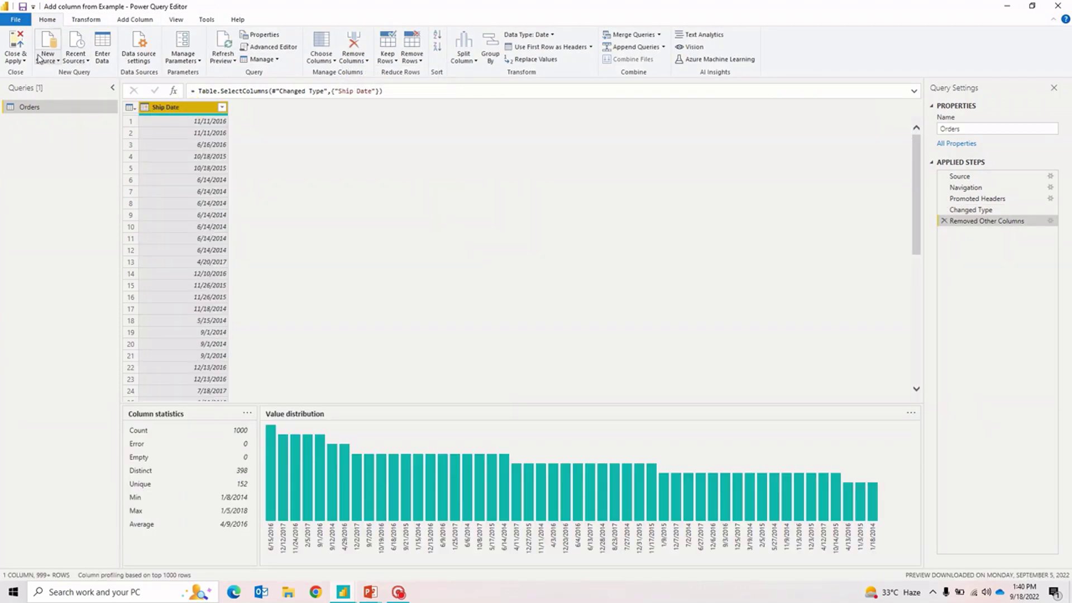
Add a day column from examples based on Ship Date, entering 11 as the first row's sample value.
left_click(135, 19)
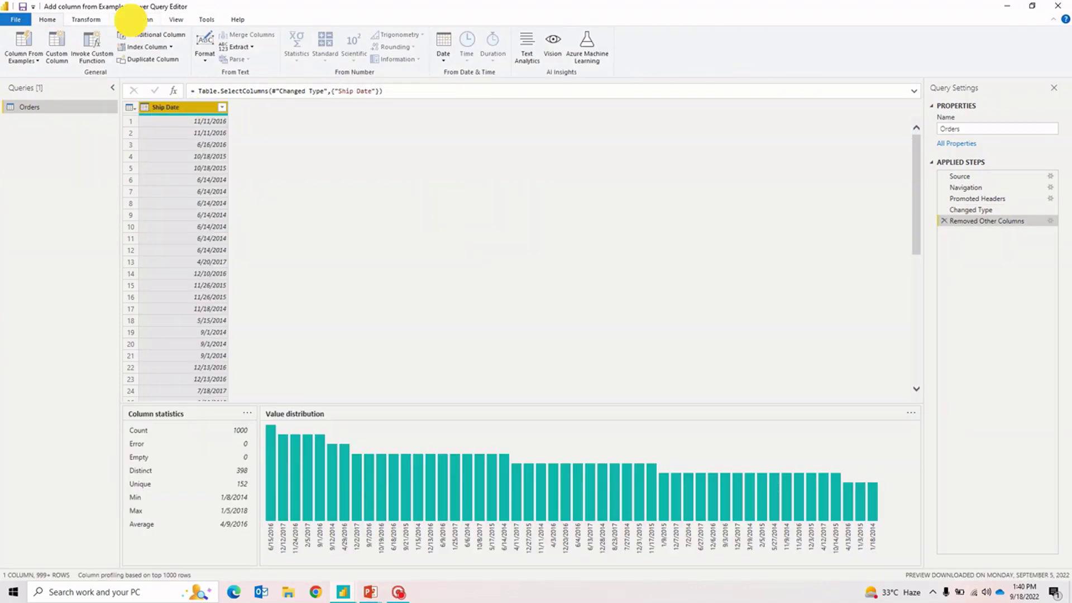
left_click(28, 41)
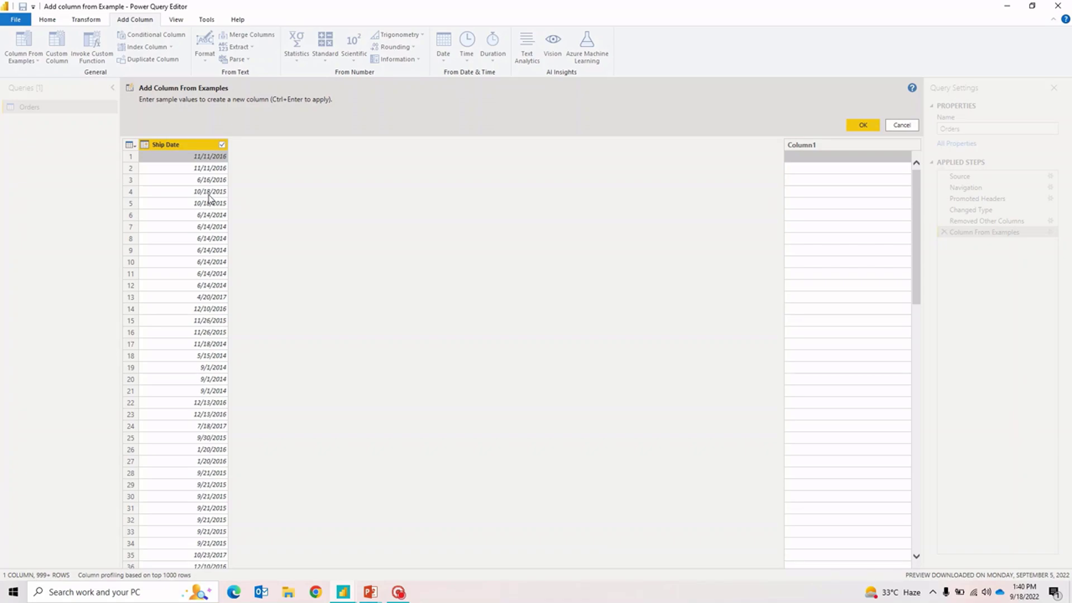
left_click(806, 155)
type("11")
key("Return")
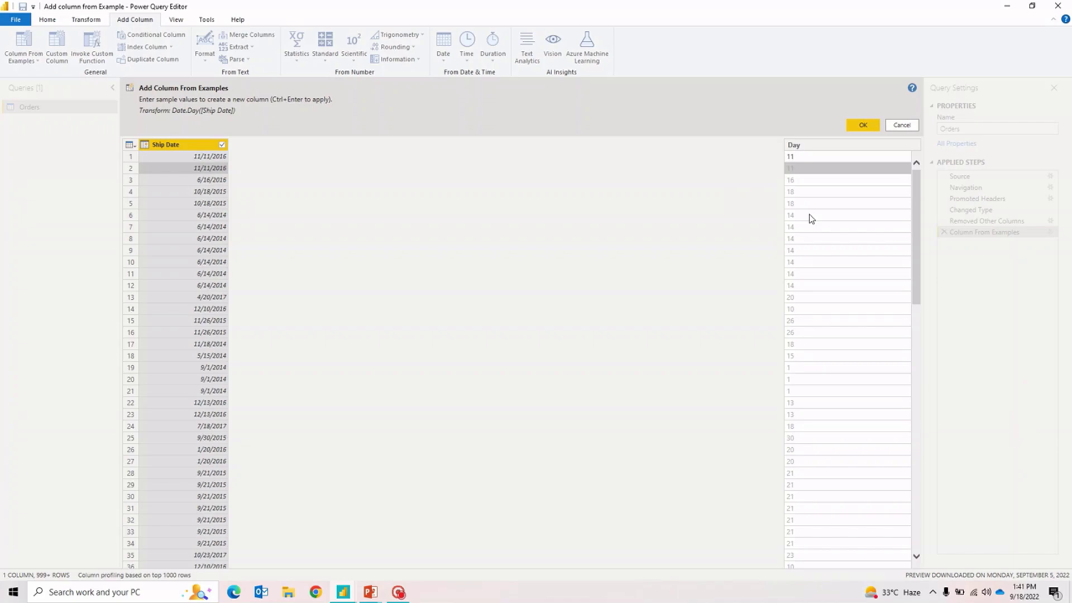
left_click(863, 125)
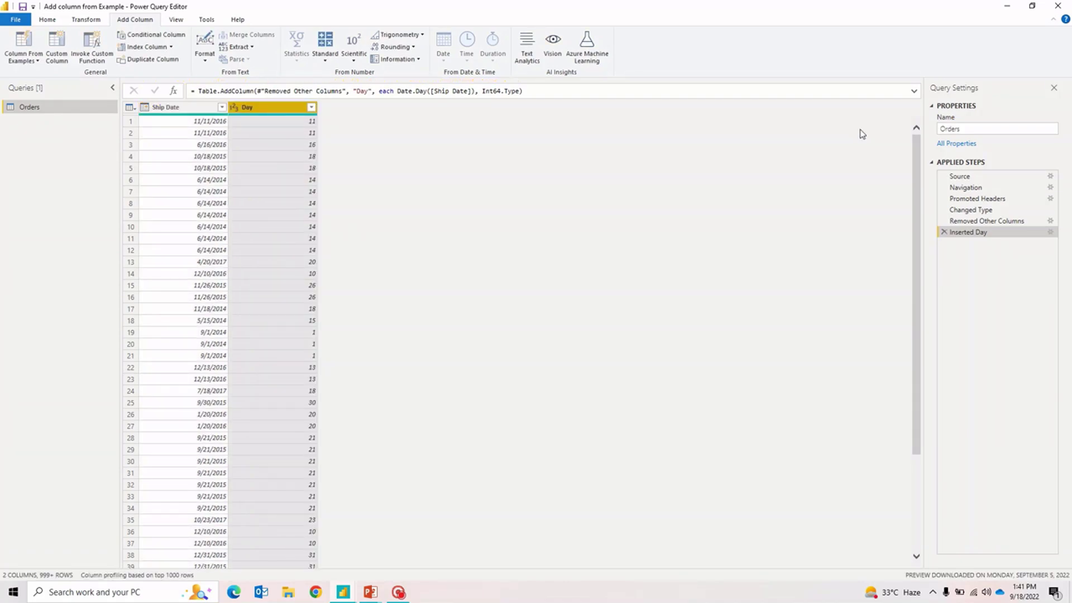
Delete the Inserted Day and Removed Other Columns applied steps from the Orders query.
left_click(943, 233)
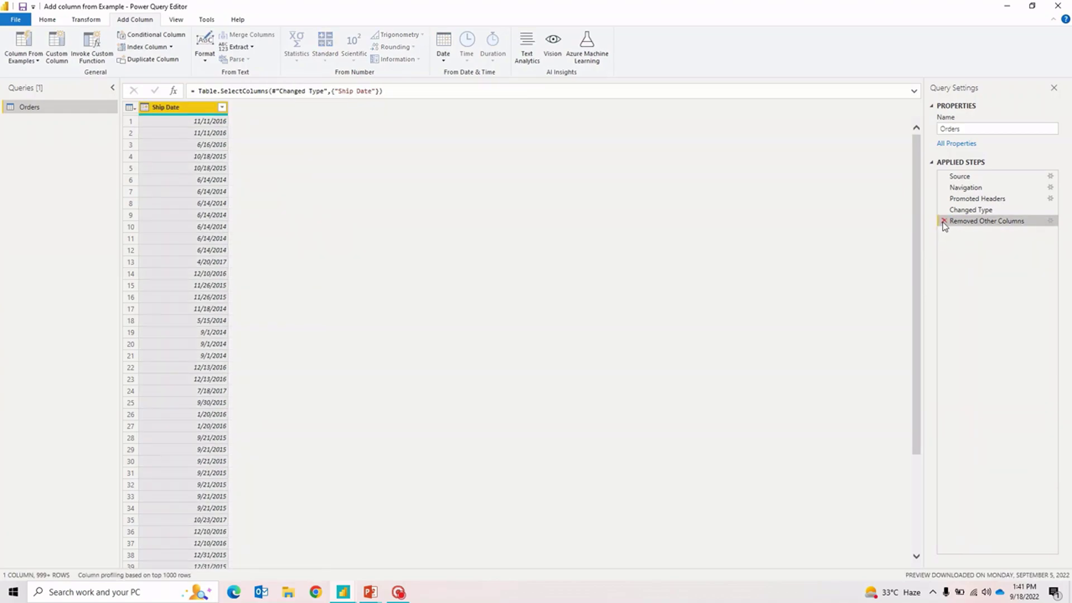
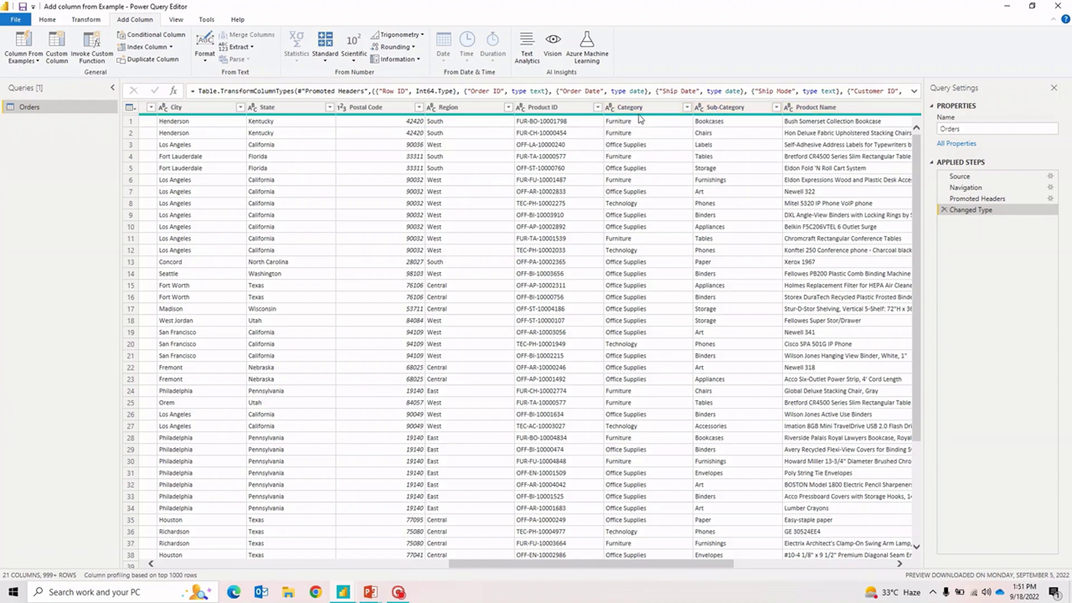
Start a custom column and begin its formula with [Category] & " " &.
left_click(57, 45)
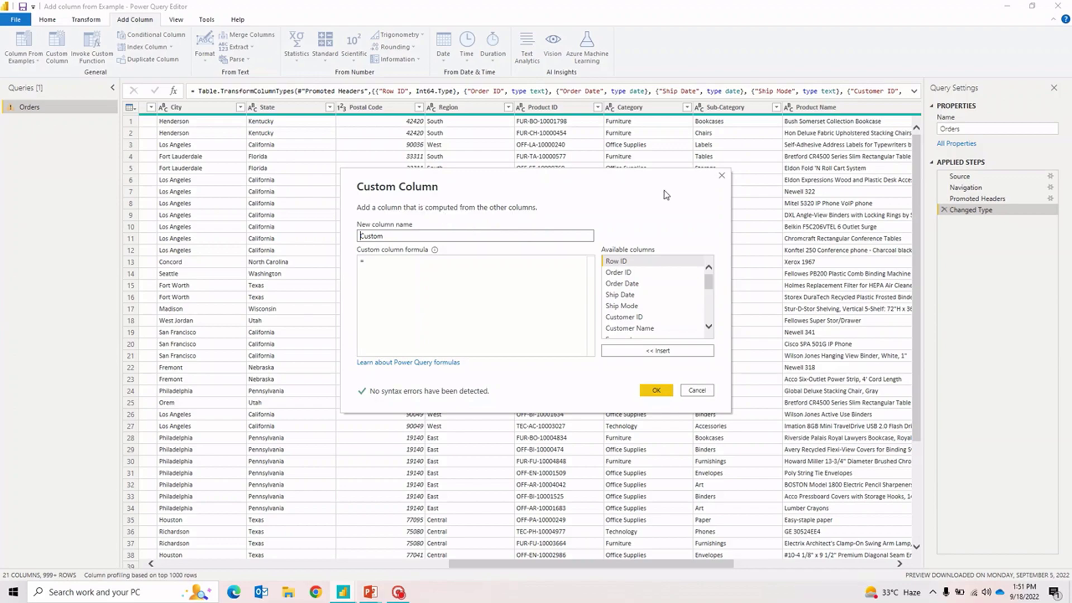
left_click(324, 235)
left_click(377, 263)
left_click_drag(709, 285, 707, 318)
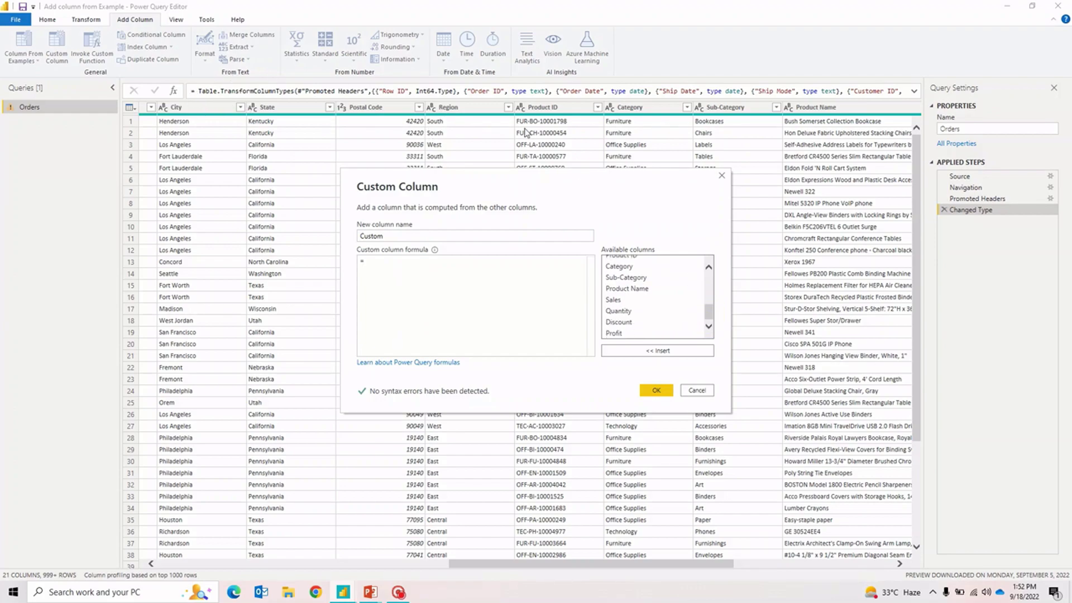
left_click(380, 267)
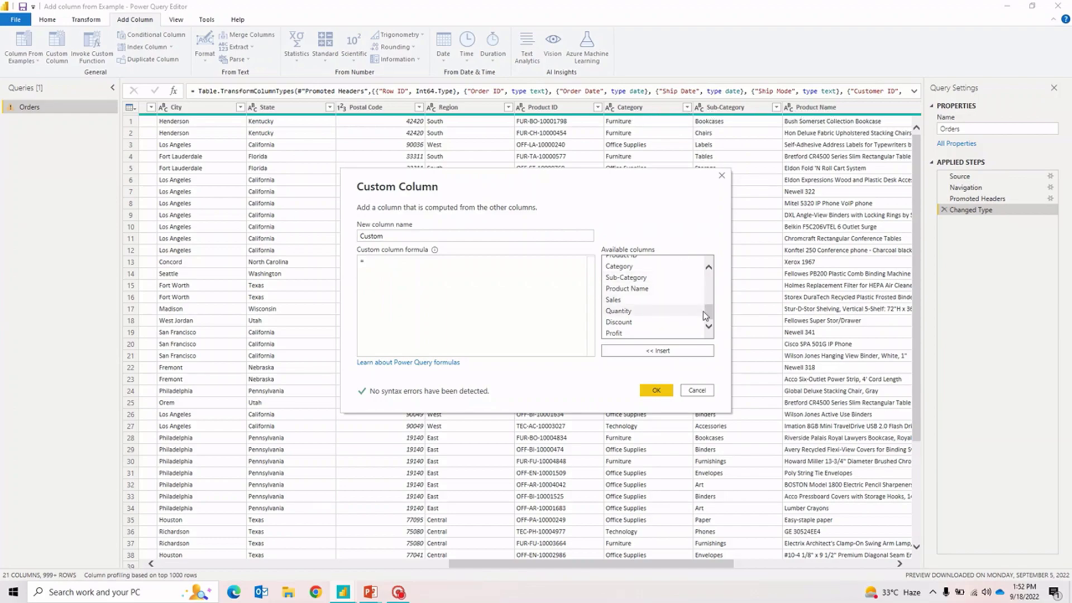
type("cate")
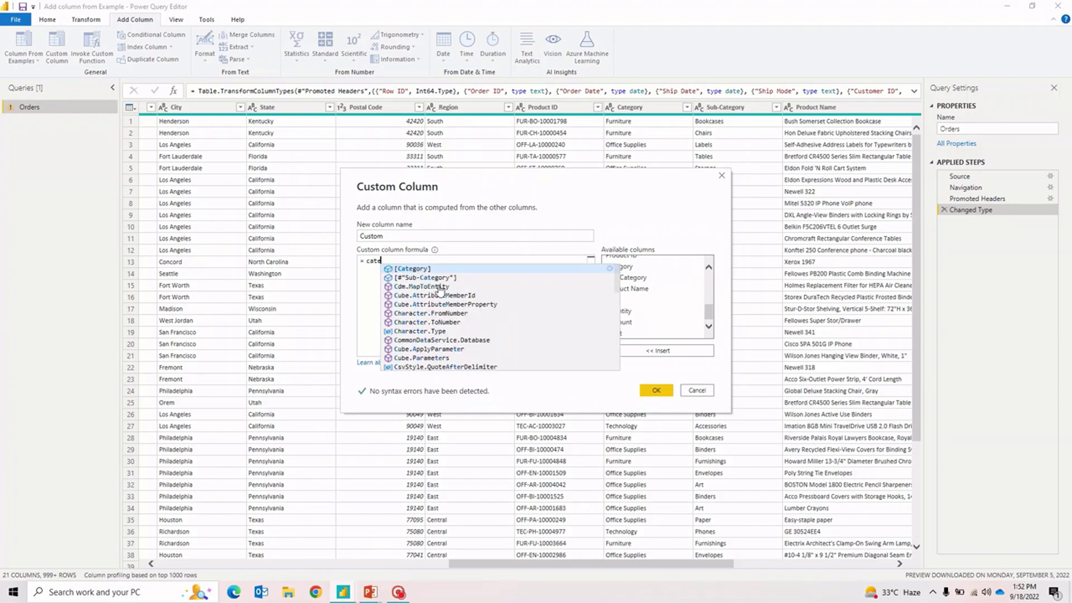
key("Tab")
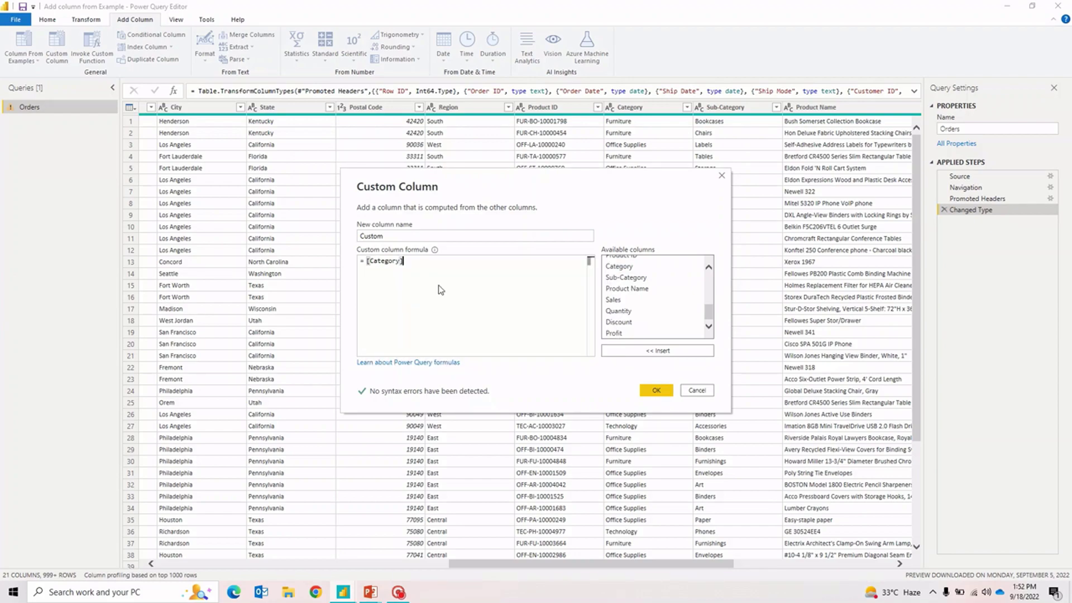
type("& \" \" &")
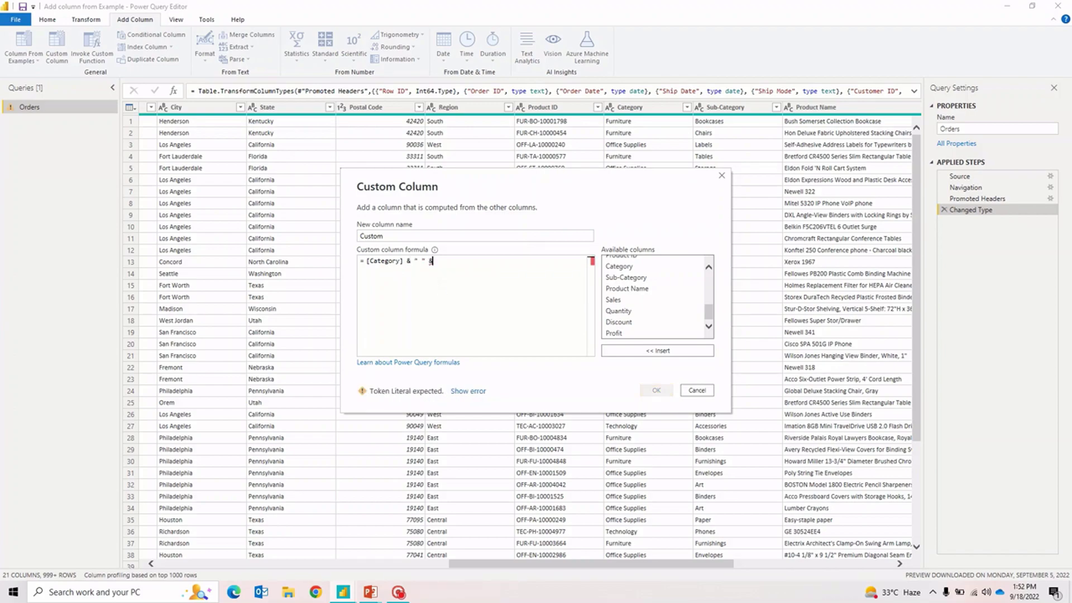
Extend the custom column formula with [#"Sub-Category"] & " " & [Product Name].
left_click(634, 277)
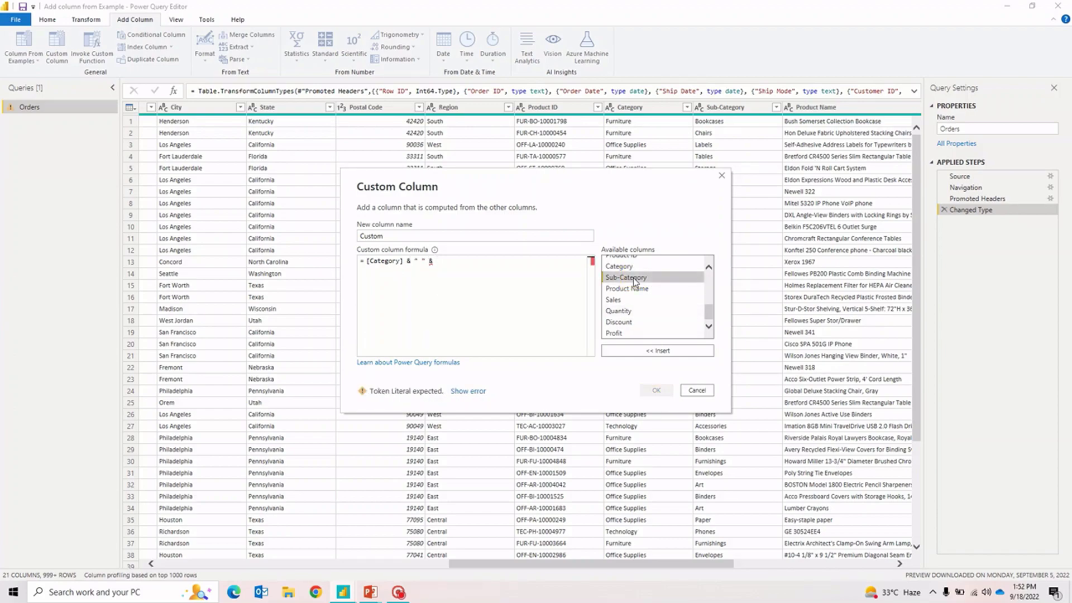
left_click(650, 352)
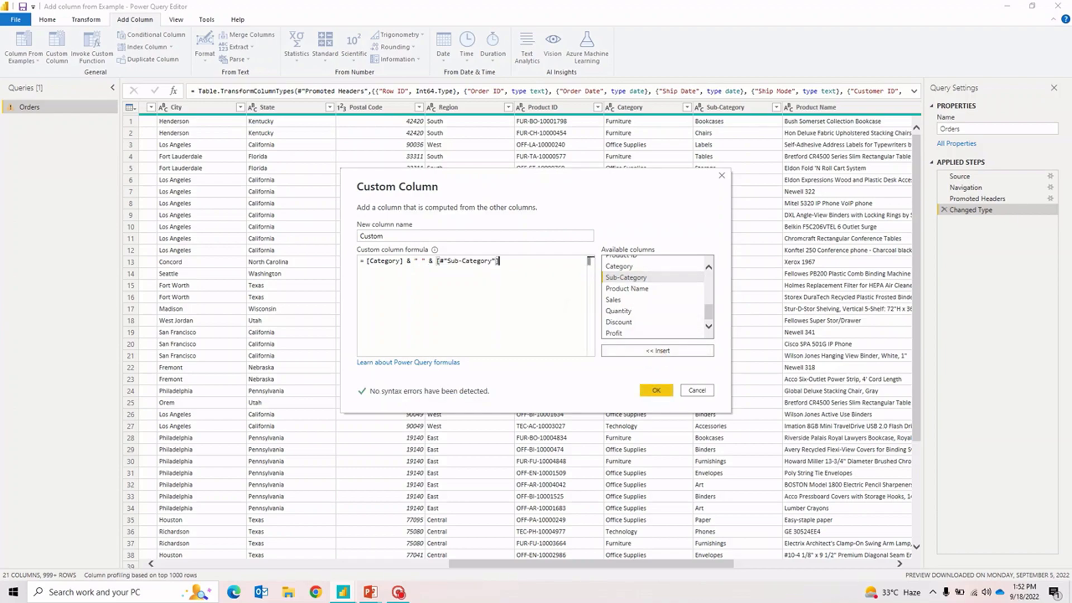
type("&")
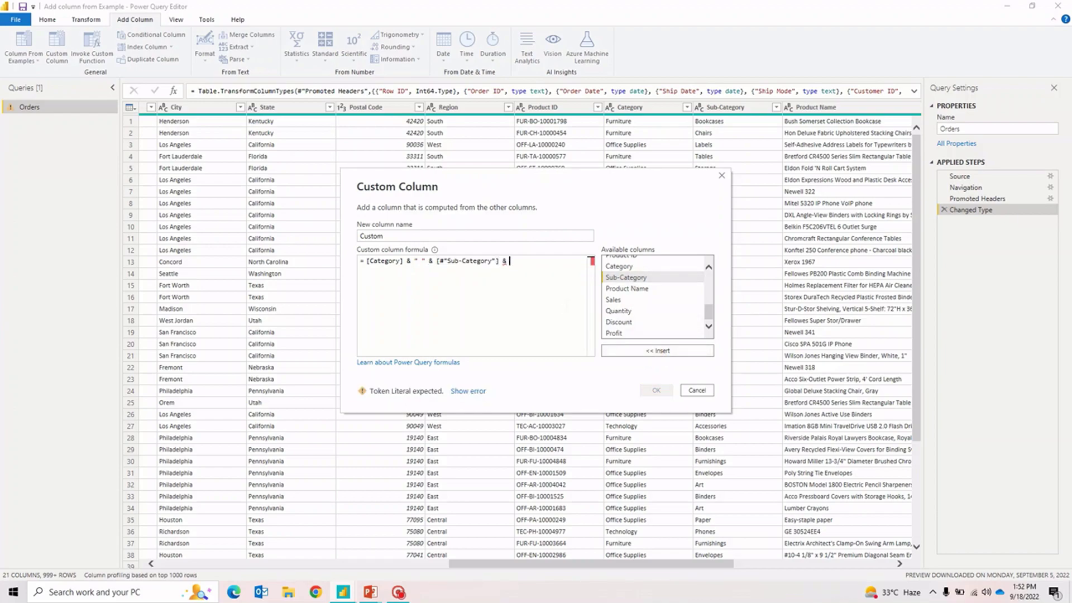
type(" \" \" &")
left_click(628, 288)
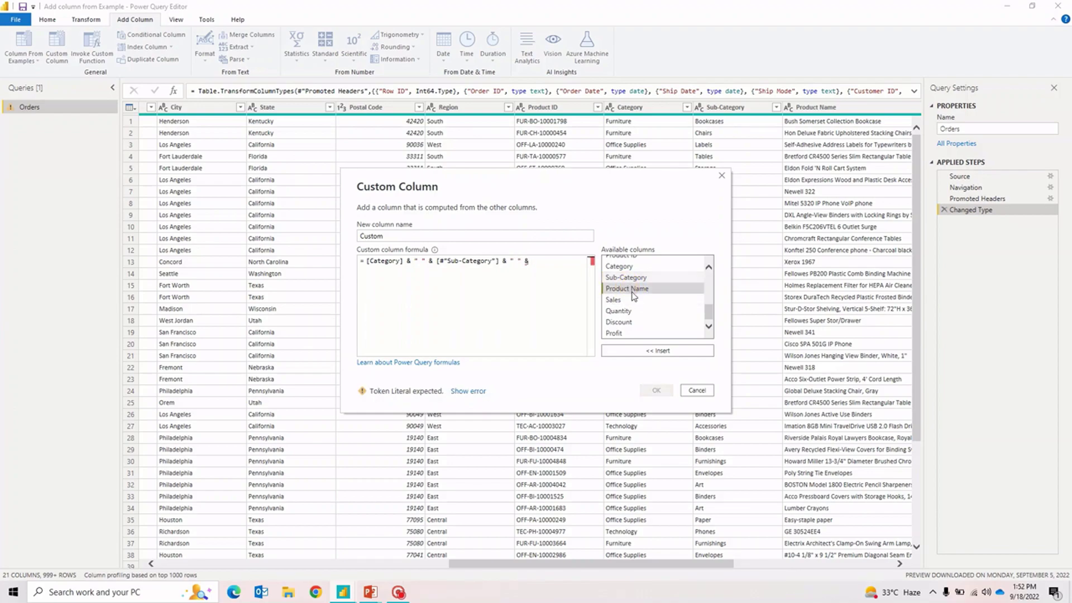
left_click(653, 352)
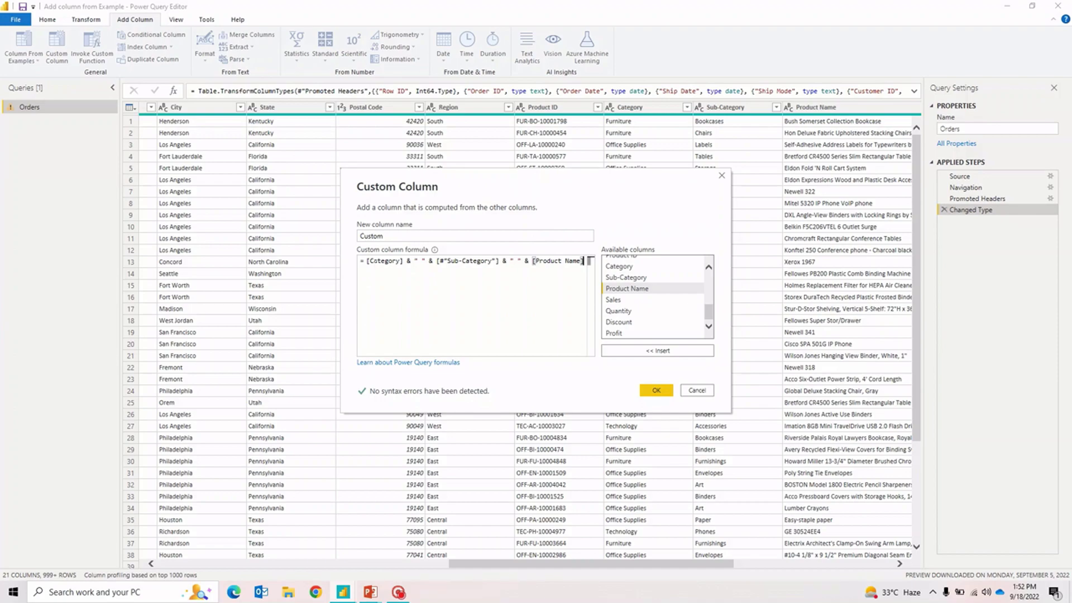
Open the Power Query formula help article from the Custom Column dialog, skim its custom column guidance, and return to the dialog.
left_click(412, 363)
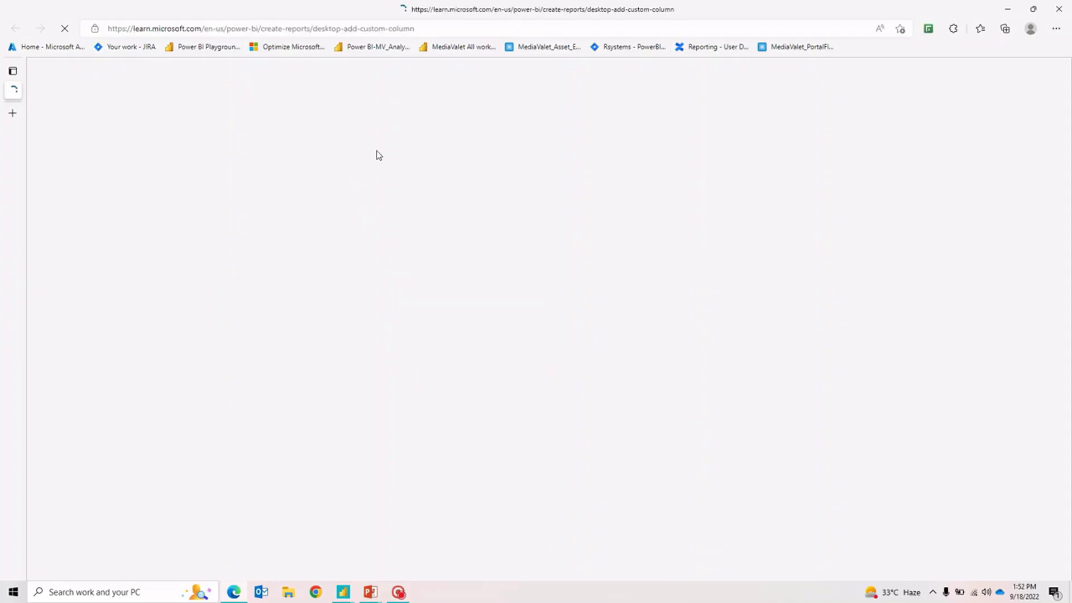
scroll(625, 235, "down", 3)
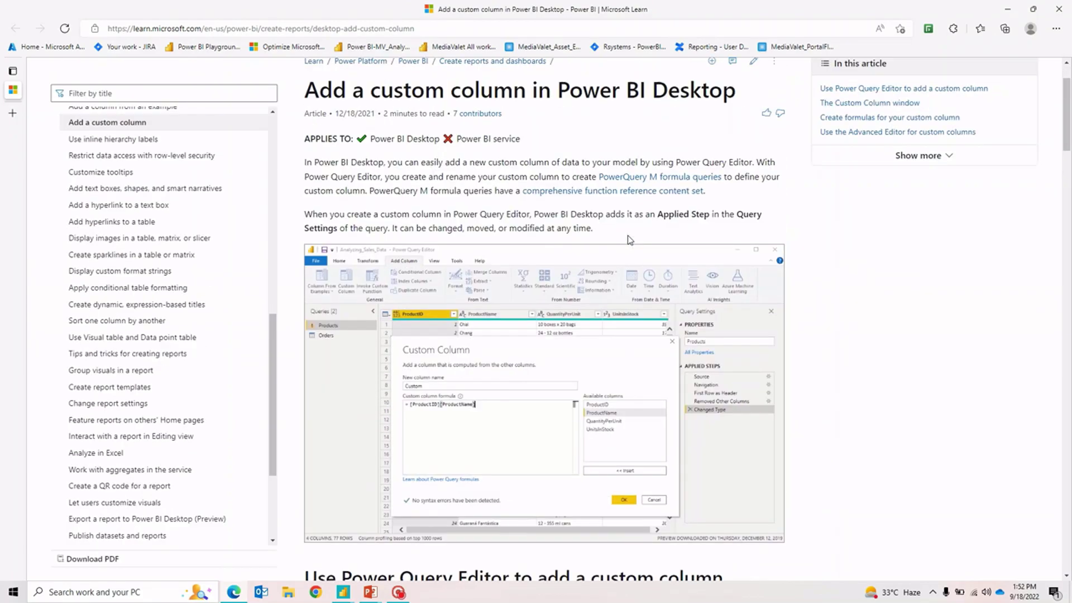
scroll(629, 240, "up", 2)
scroll(614, 257, "down", 4)
scroll(593, 276, "up", 4)
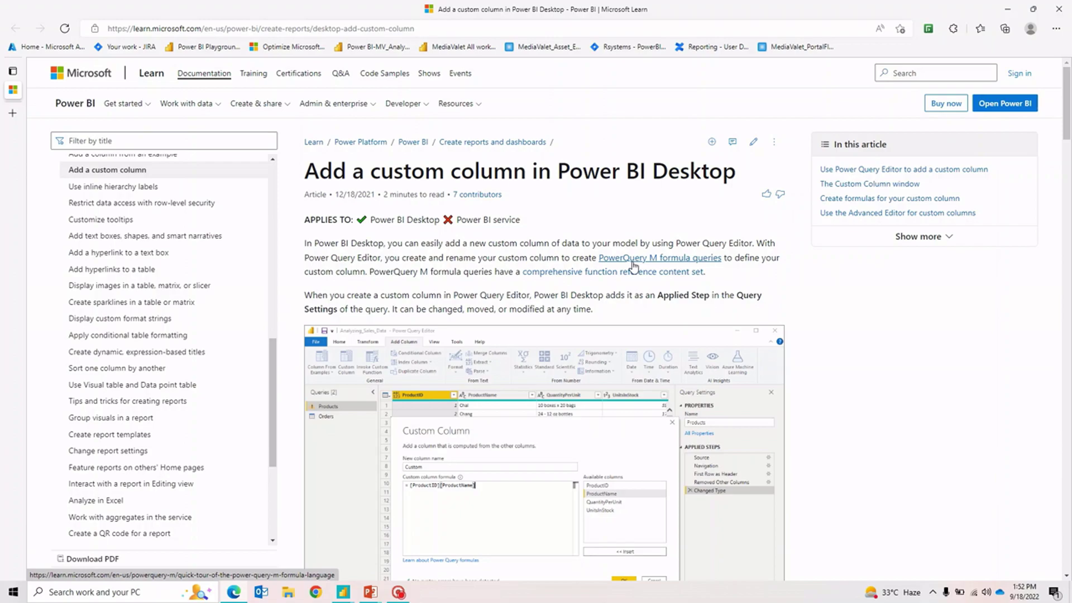
scroll(634, 267, "down", 15)
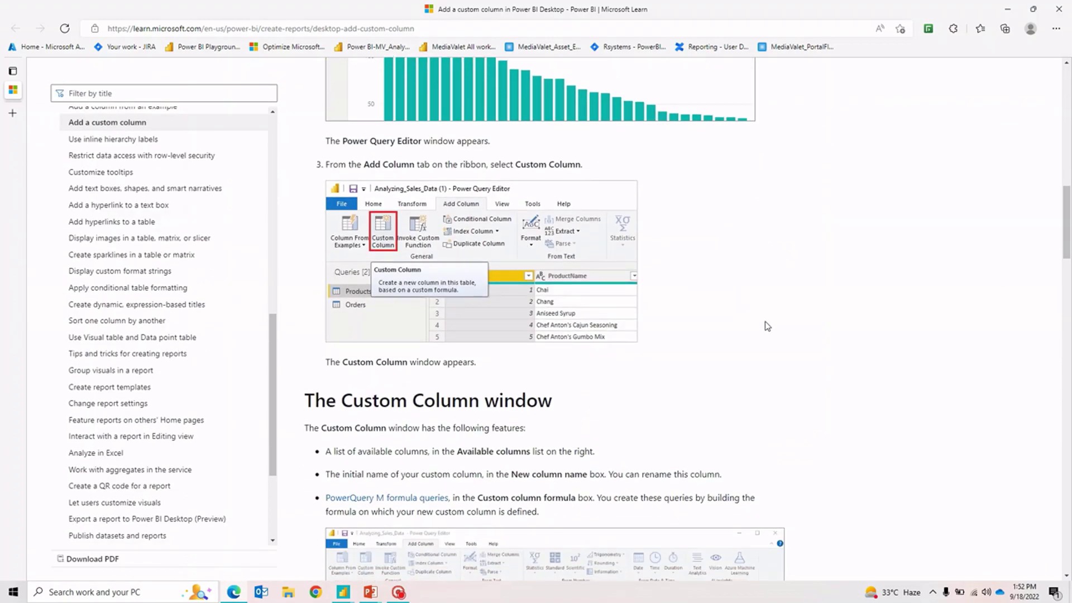
key("alt+Tab")
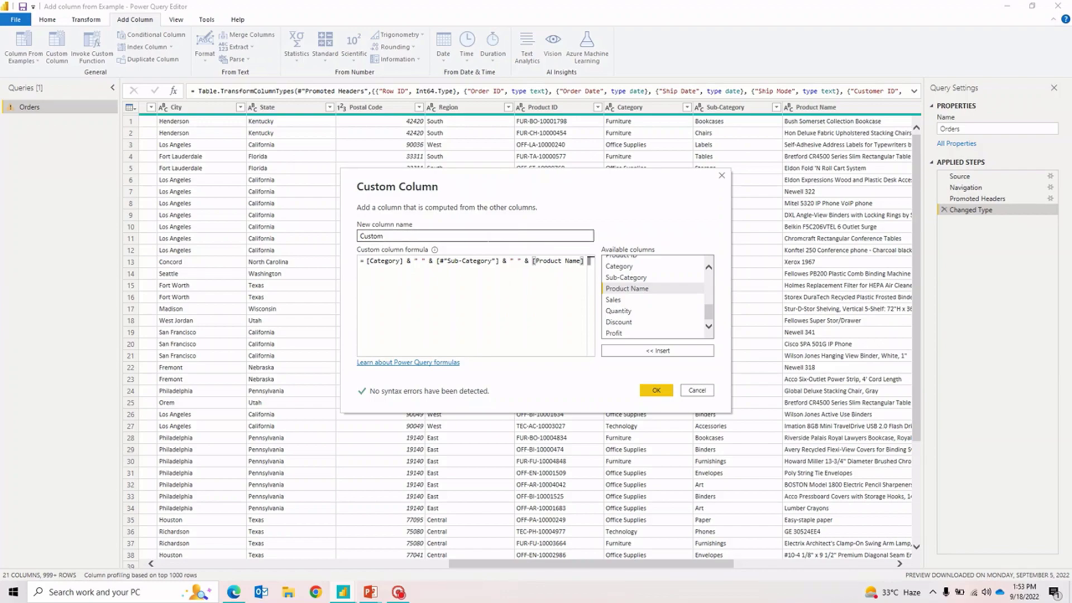
Create the custom column from the combined formula and delete its Added Custom applied step.
left_click(656, 391)
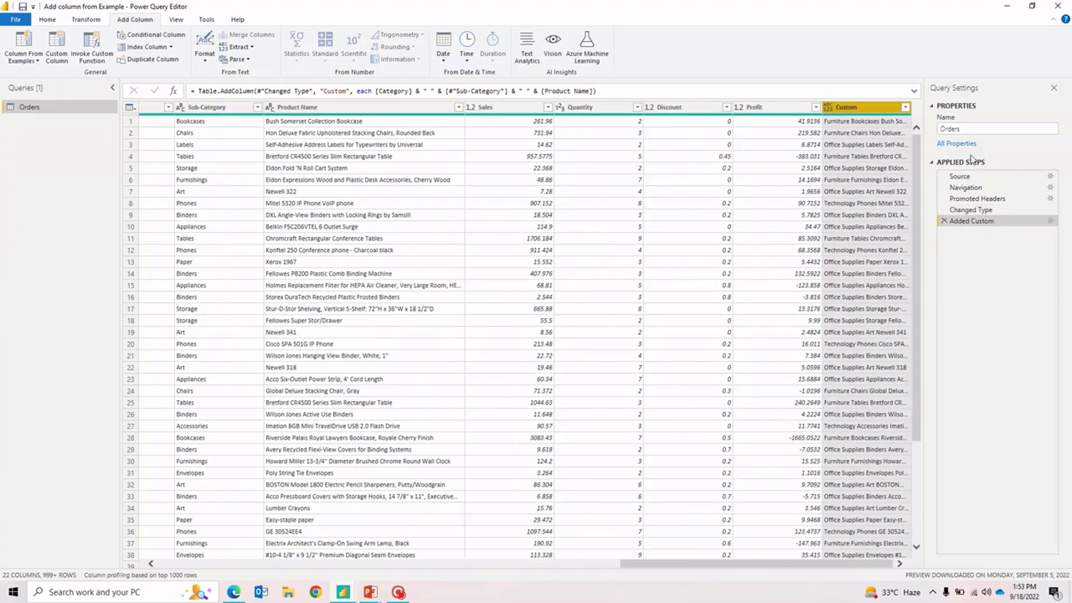
left_click(852, 121)
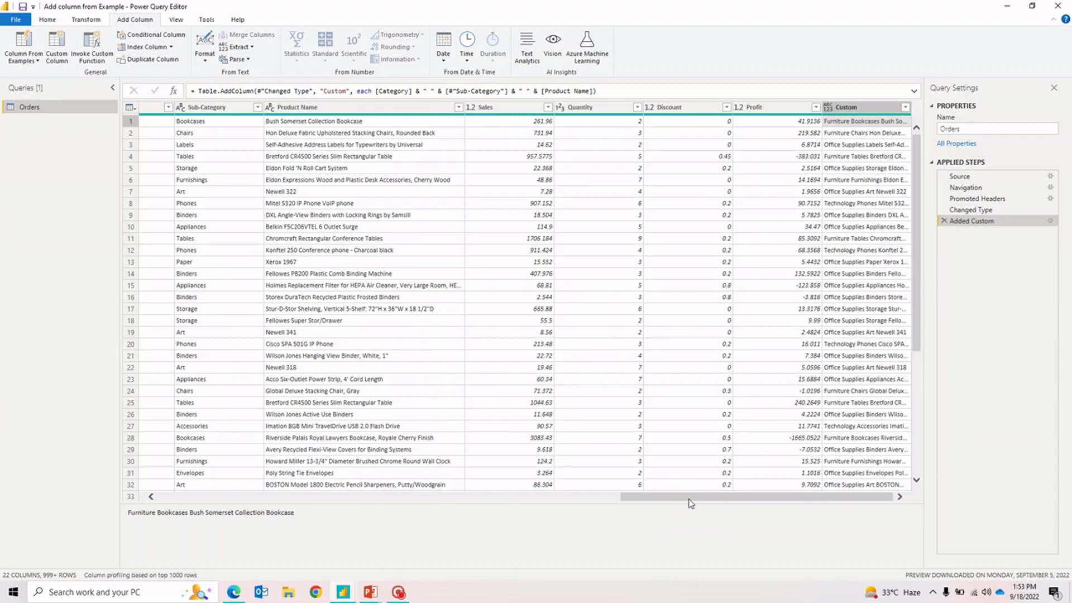
left_click(943, 221)
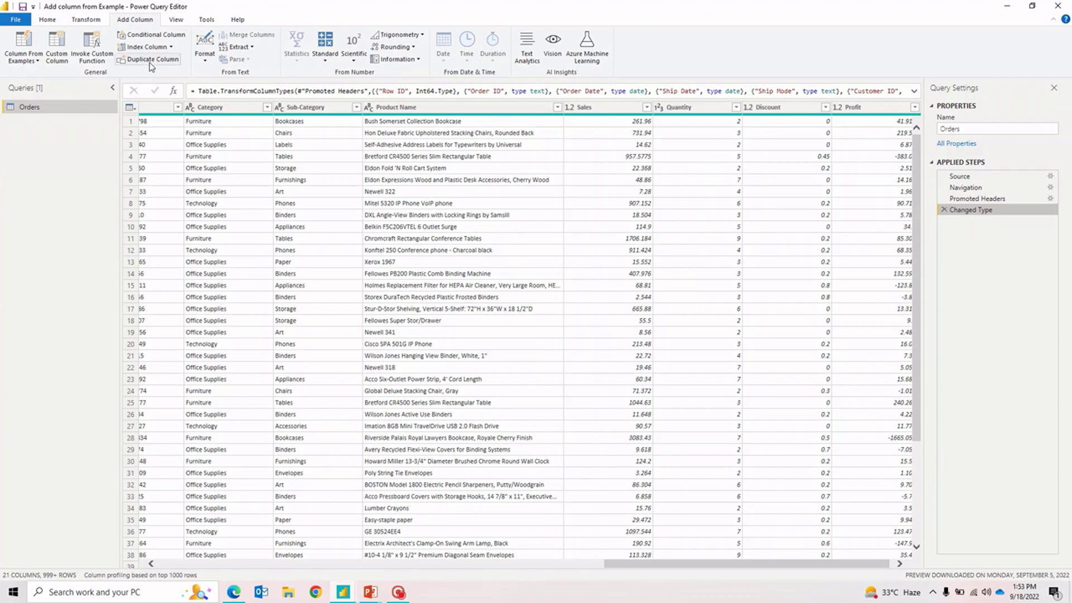
Duplicate the Product Name column and delete the resulting Duplicated Column applied step.
left_click_drag(687, 563, 779, 562)
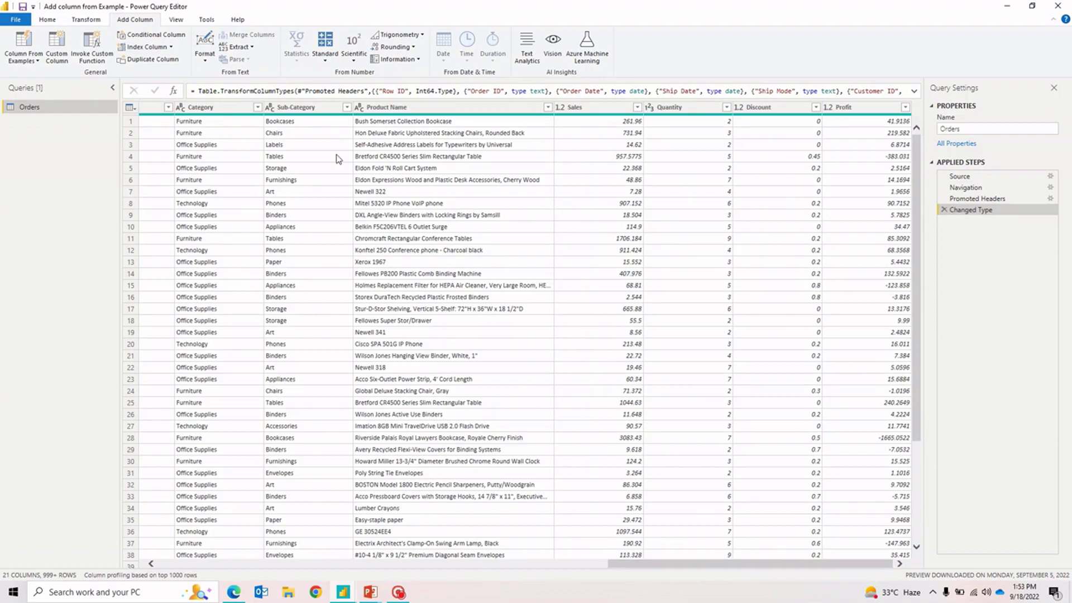
left_click(408, 107)
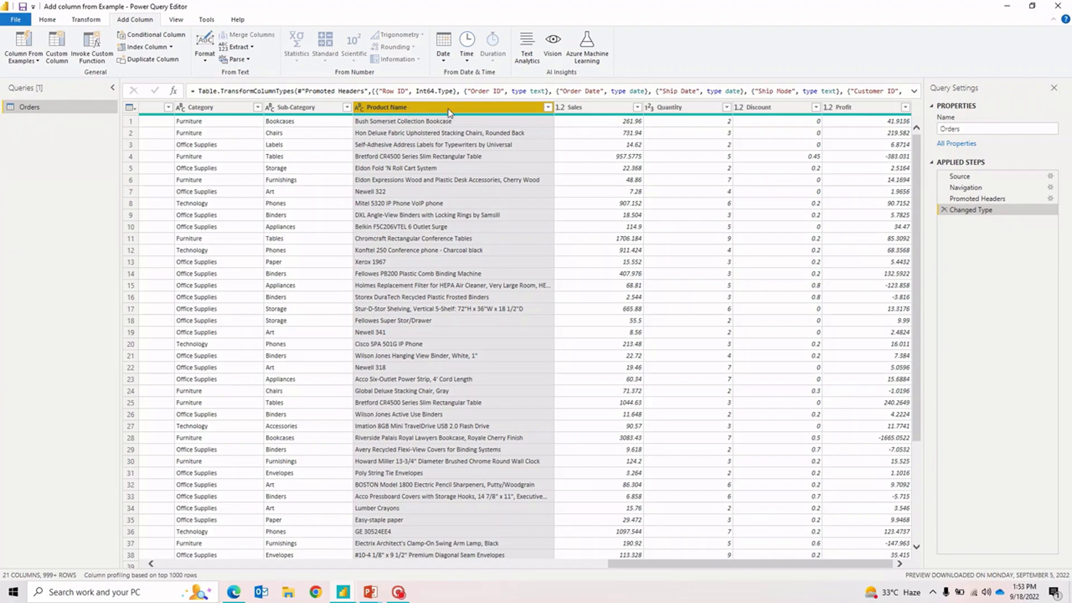
left_click(151, 60)
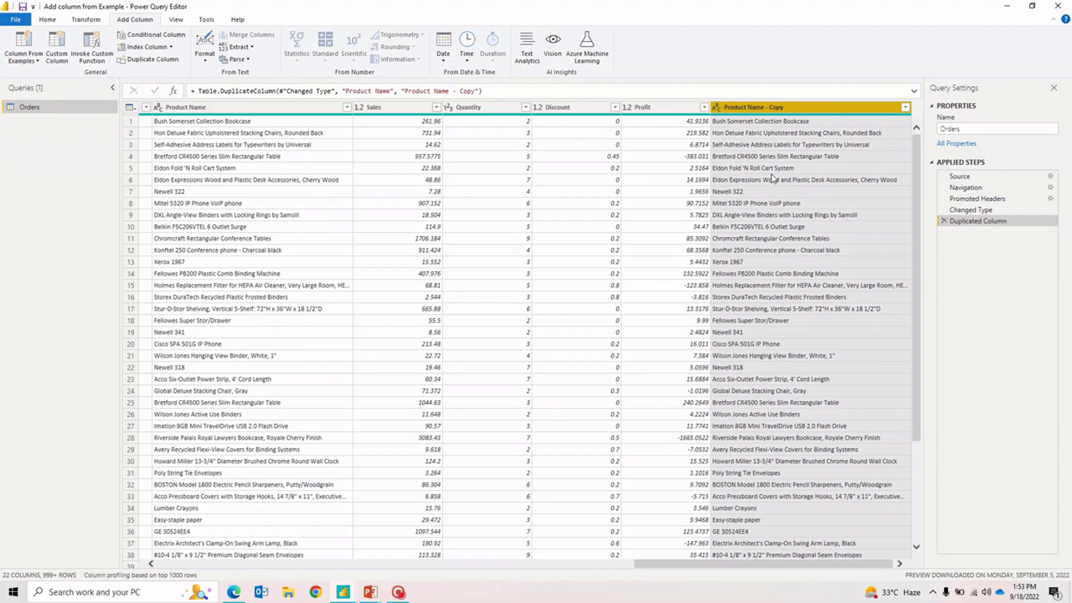
left_click(229, 108)
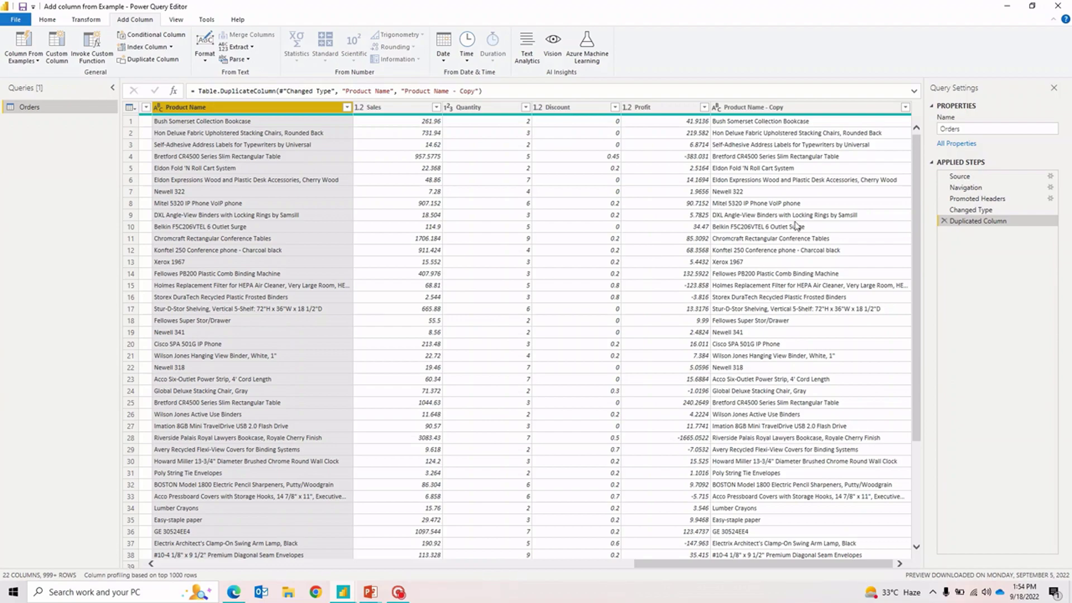
left_click(951, 211)
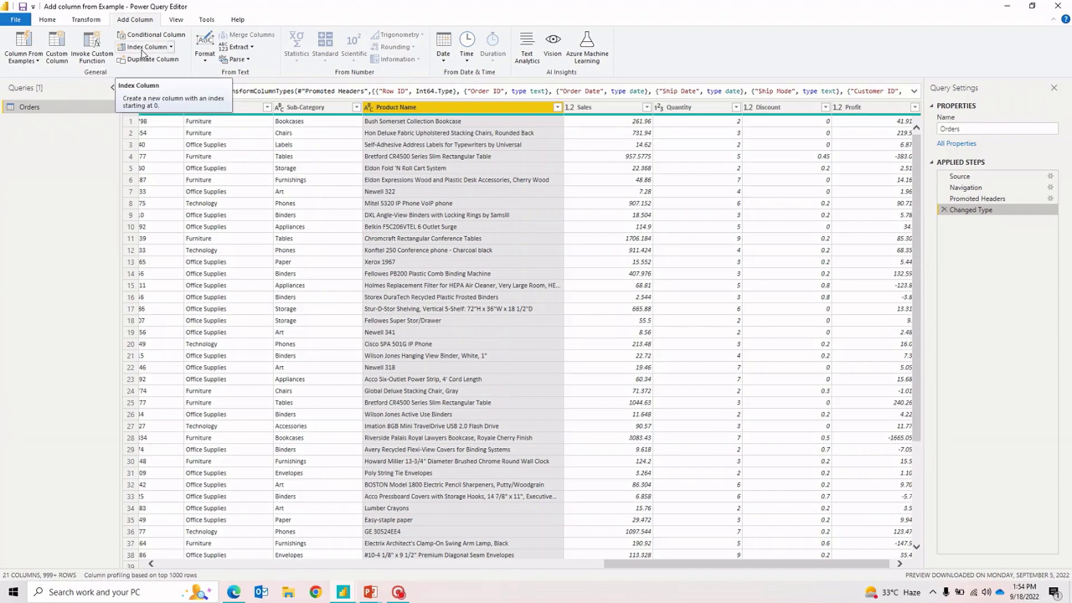
Add an index column starting from 0 and a second index column starting from 1 to the Orders query.
left_click_drag(729, 565, 204, 583)
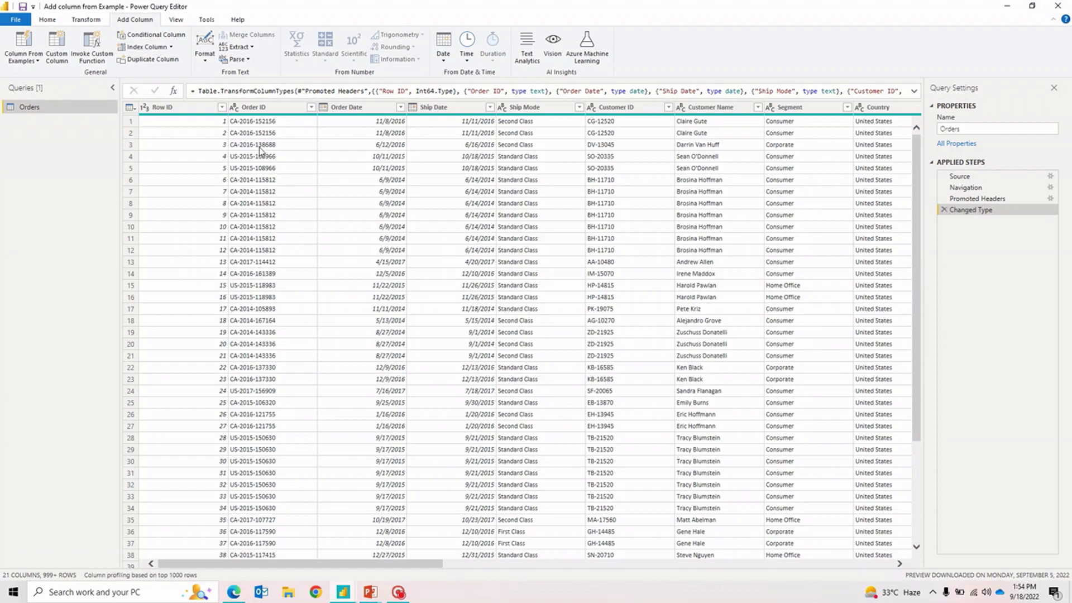
left_click(193, 110)
left_click(188, 107)
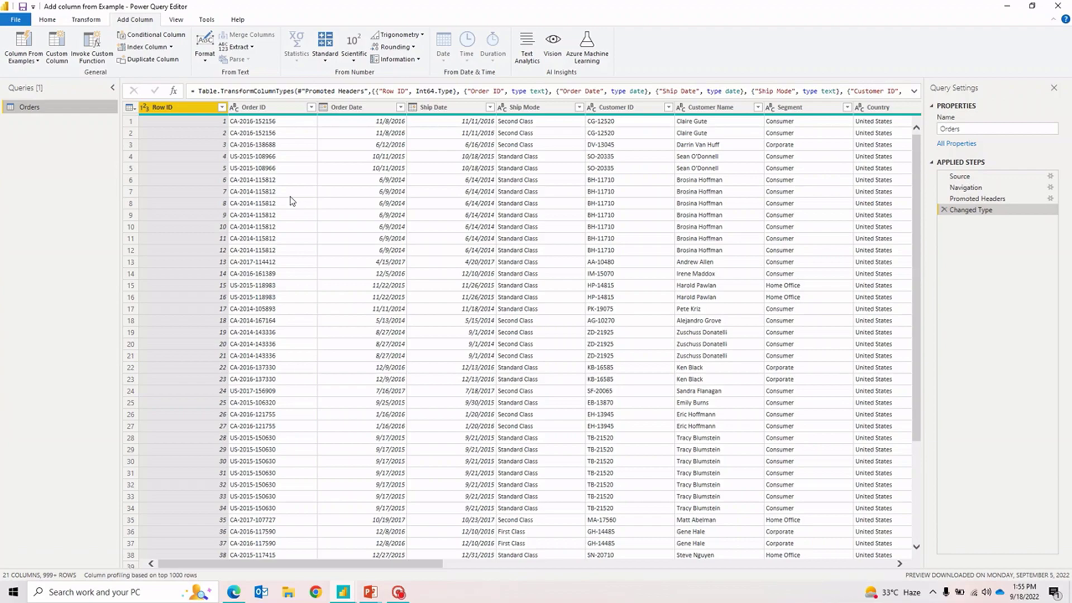
left_click(170, 47)
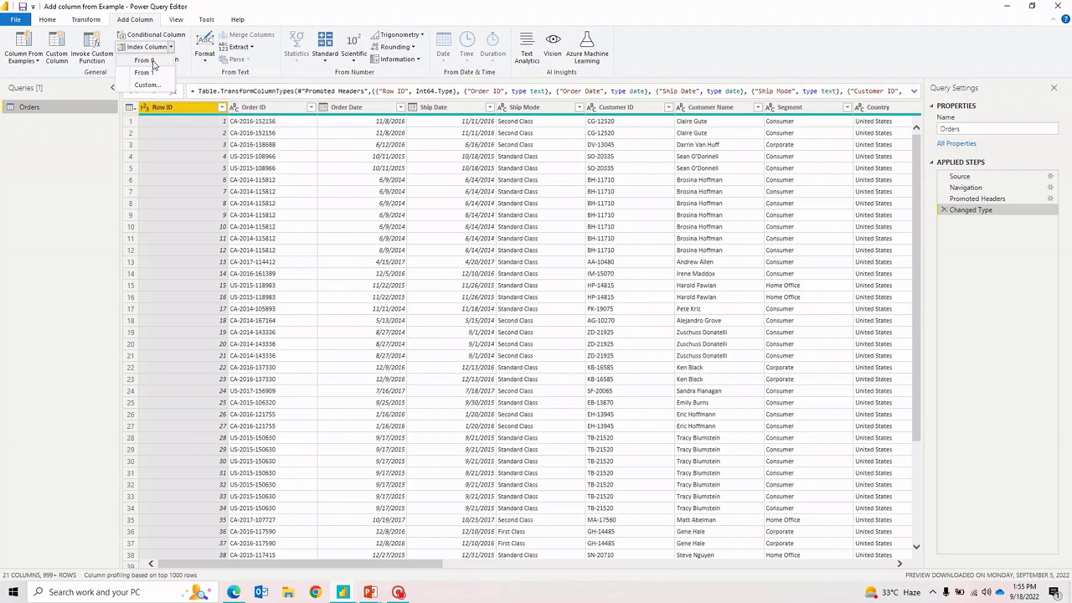
left_click(160, 62)
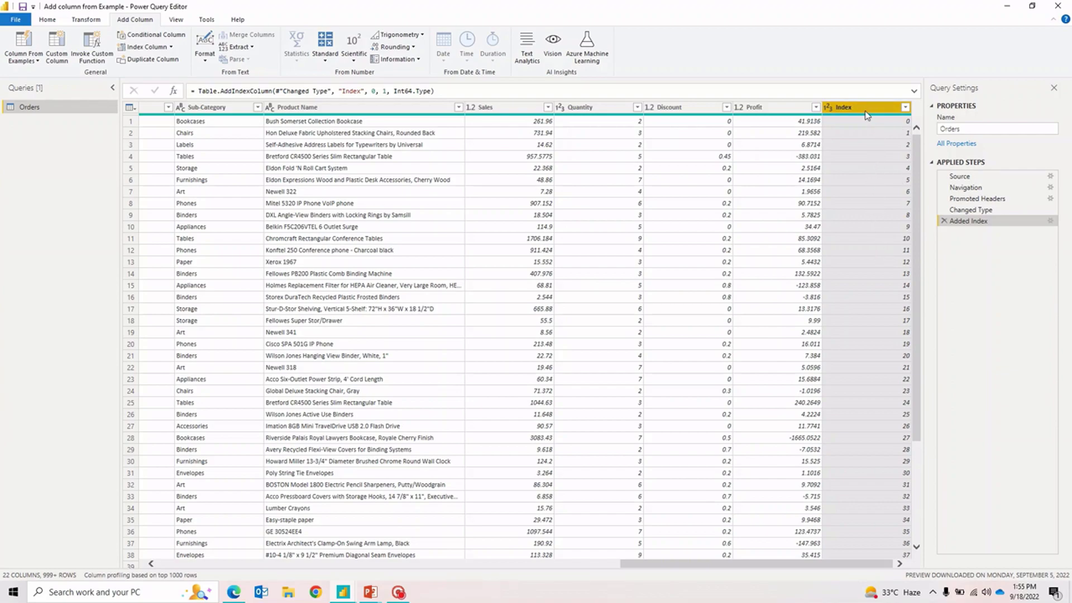
left_click(171, 48)
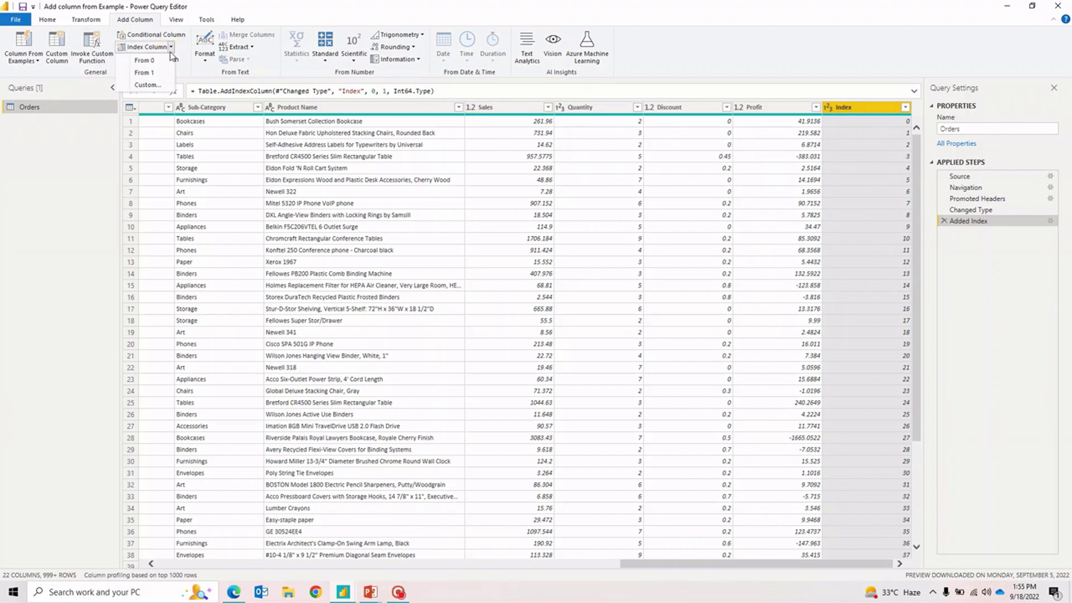
left_click(144, 72)
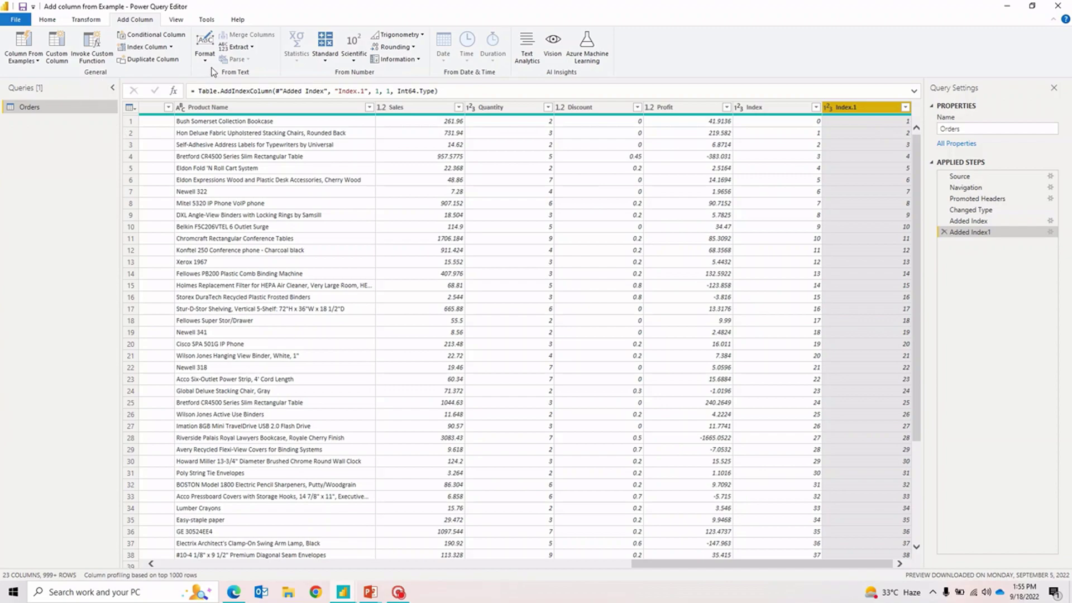
Add a custom index column with a starting index of 5 and an increment of 5.
left_click(171, 47)
left_click(152, 85)
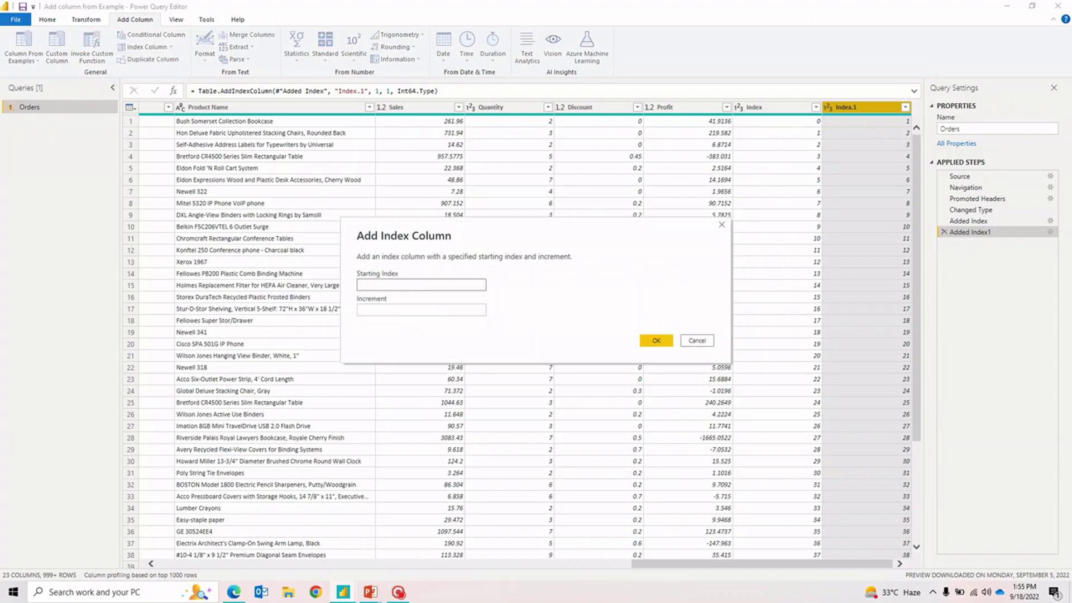
type("5")
key("Tab")
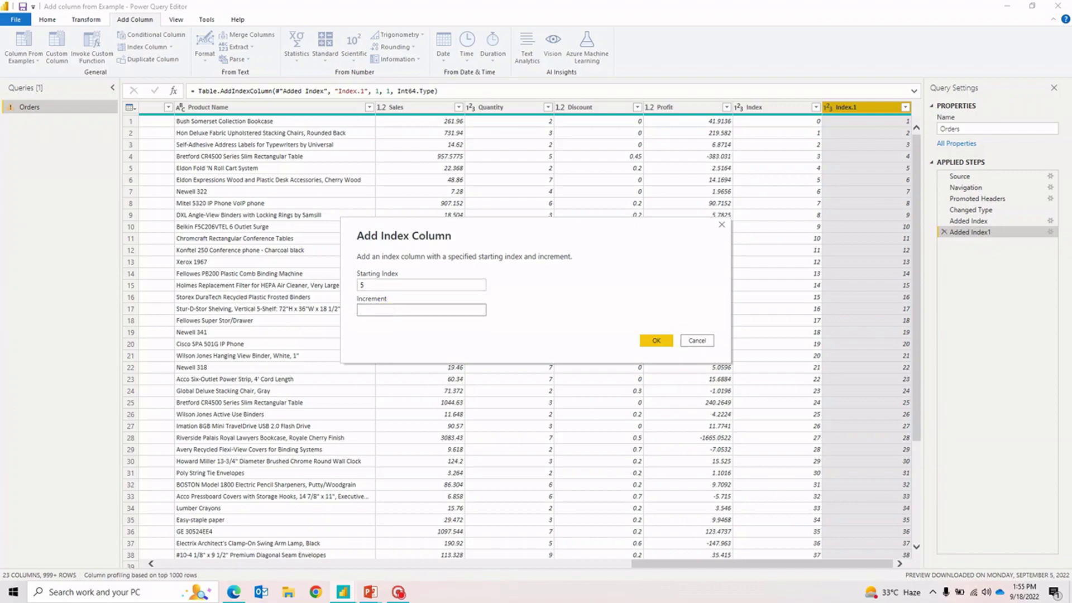
type("5")
left_click(656, 340)
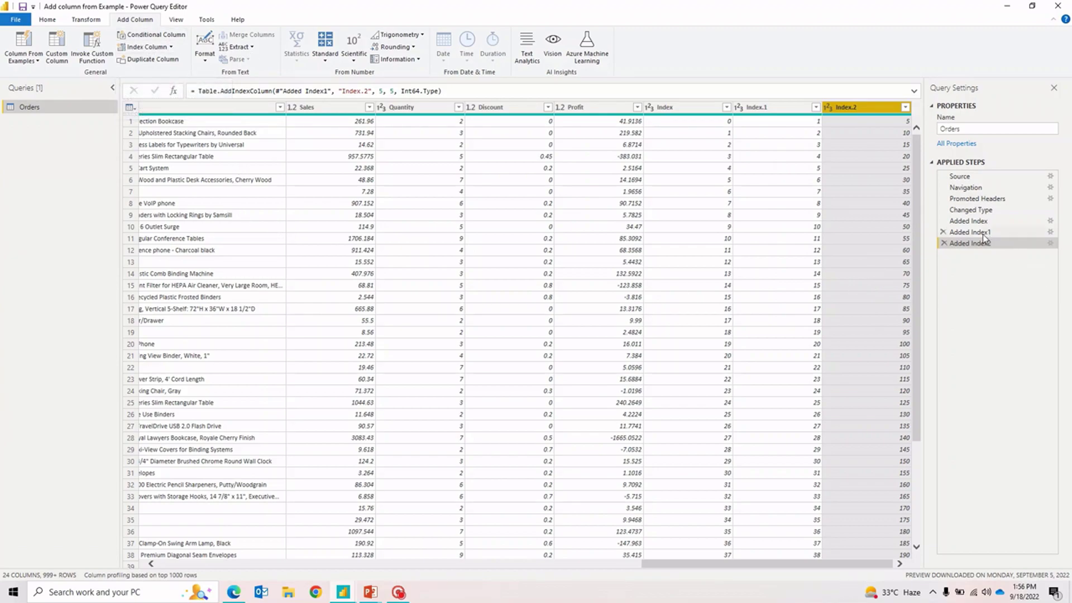
Delete the Added Index2, Added Index1 and Added Index applied steps from the Orders query.
left_click(943, 243)
left_click(943, 231)
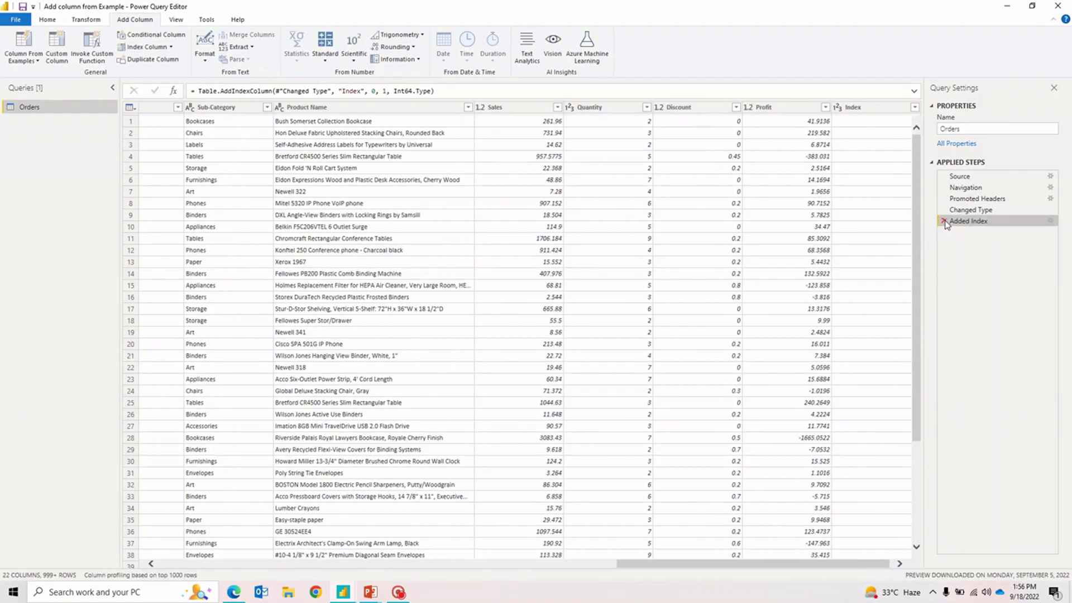
left_click(943, 220)
Keep only the Profit column in the Orders query by removing all other columns.
scroll(885, 494, "right", 1)
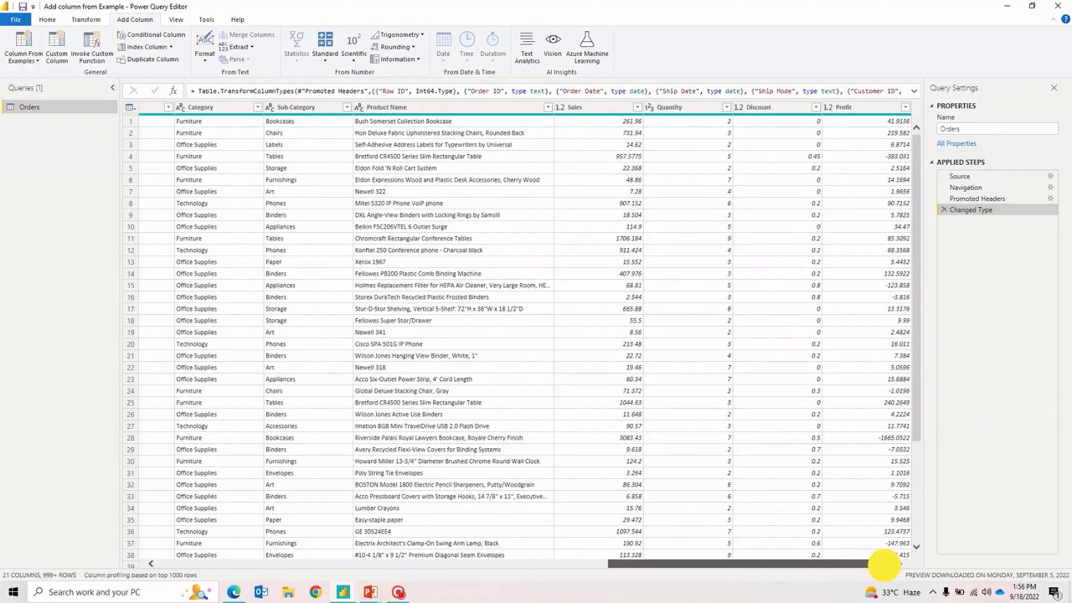
left_click(860, 109)
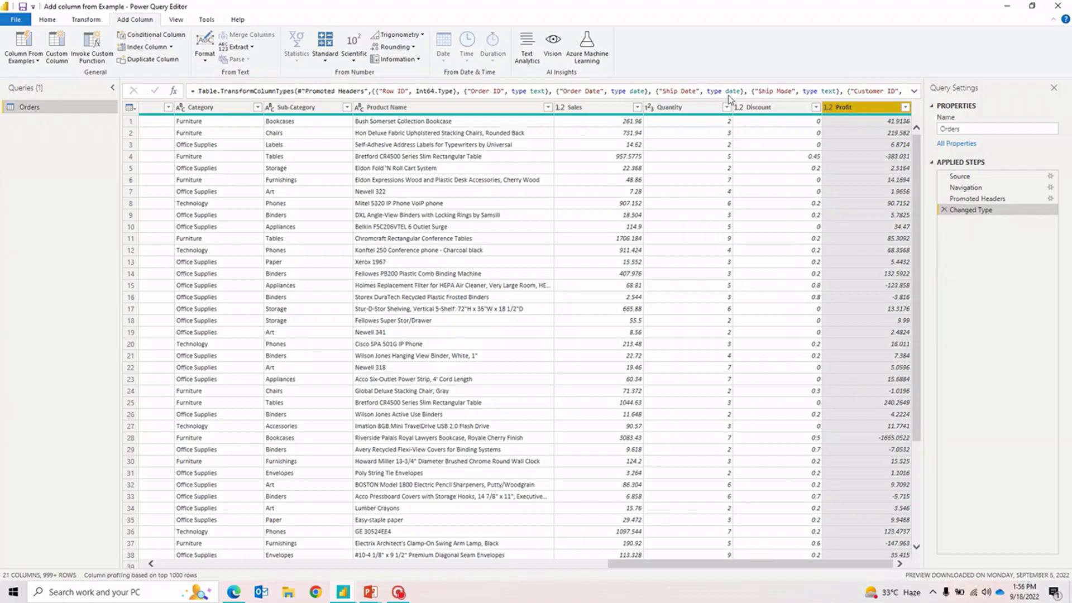
left_click(44, 20)
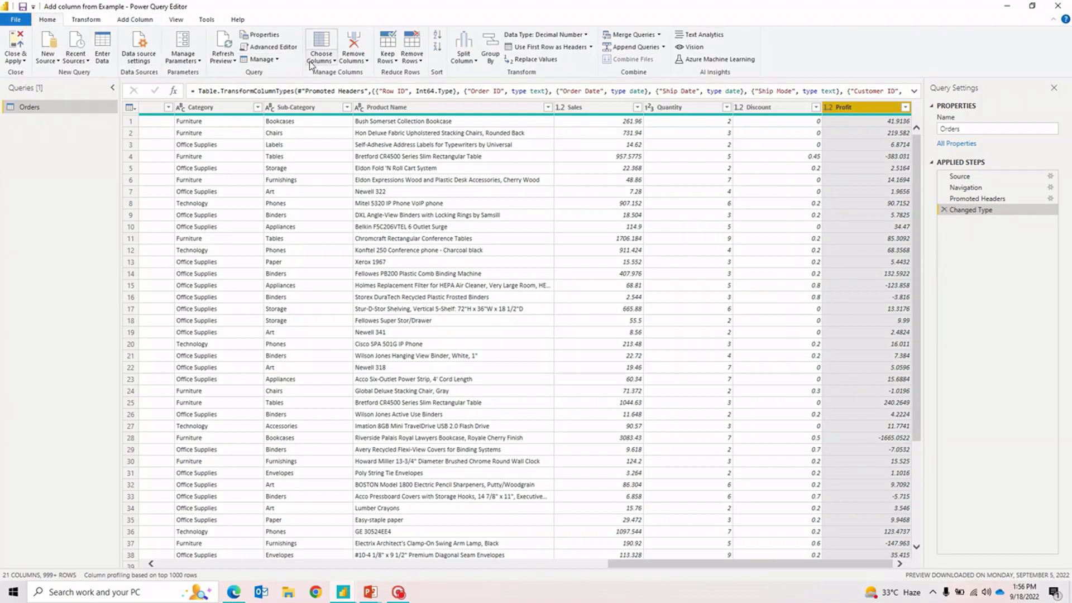
left_click(353, 55)
left_click(385, 85)
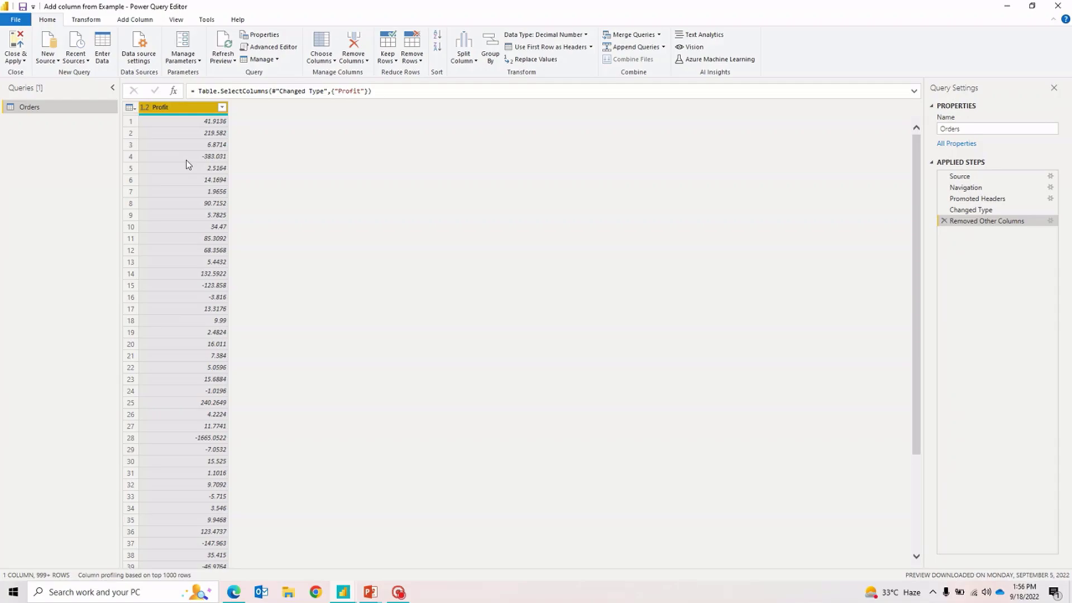
Start a conditional column in the Orders query with the first condition set to Profit is less than 0.
left_click(135, 19)
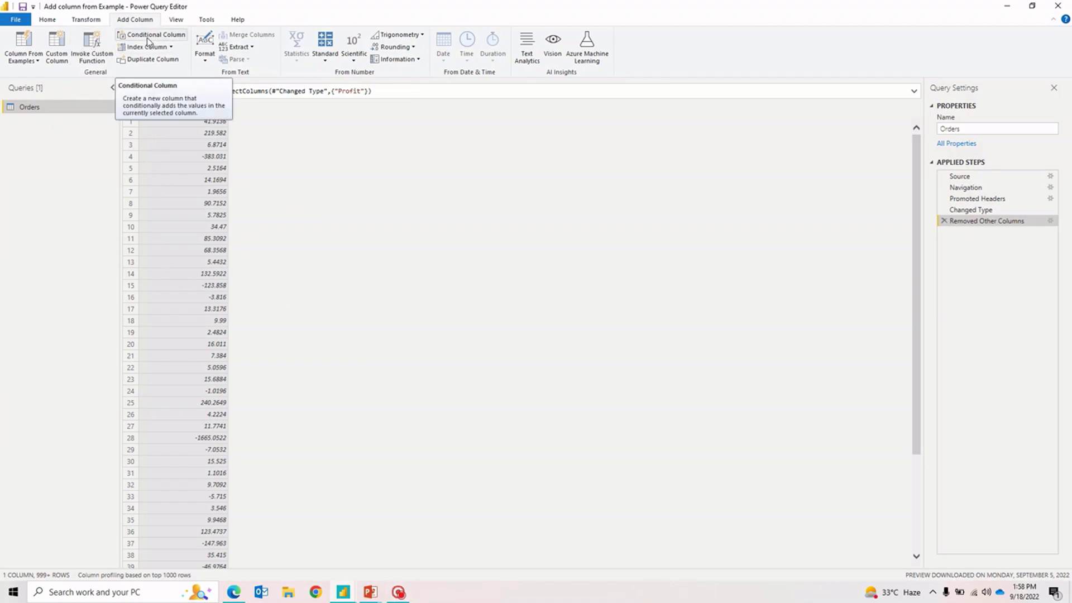
left_click(146, 38)
left_click_drag(521, 210, 597, 229)
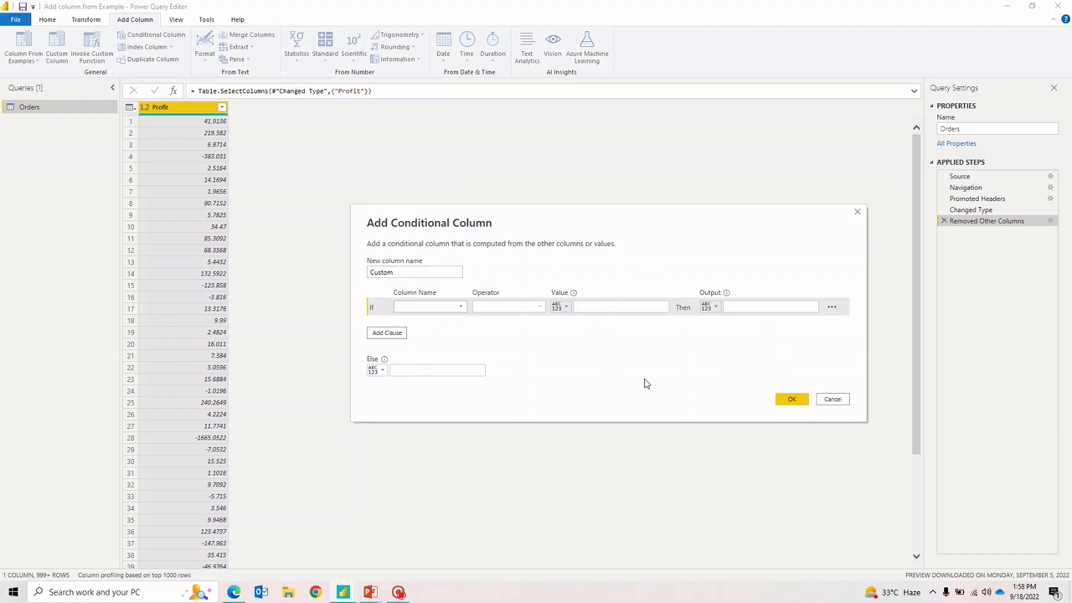
left_click(627, 255)
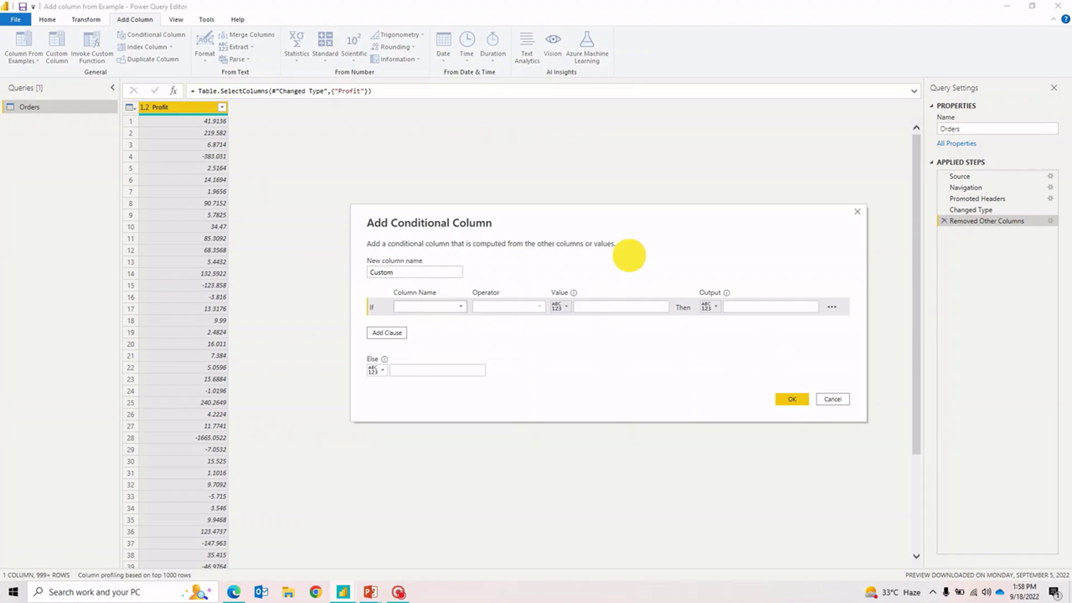
left_click_drag(403, 272, 361, 274)
left_click(364, 273)
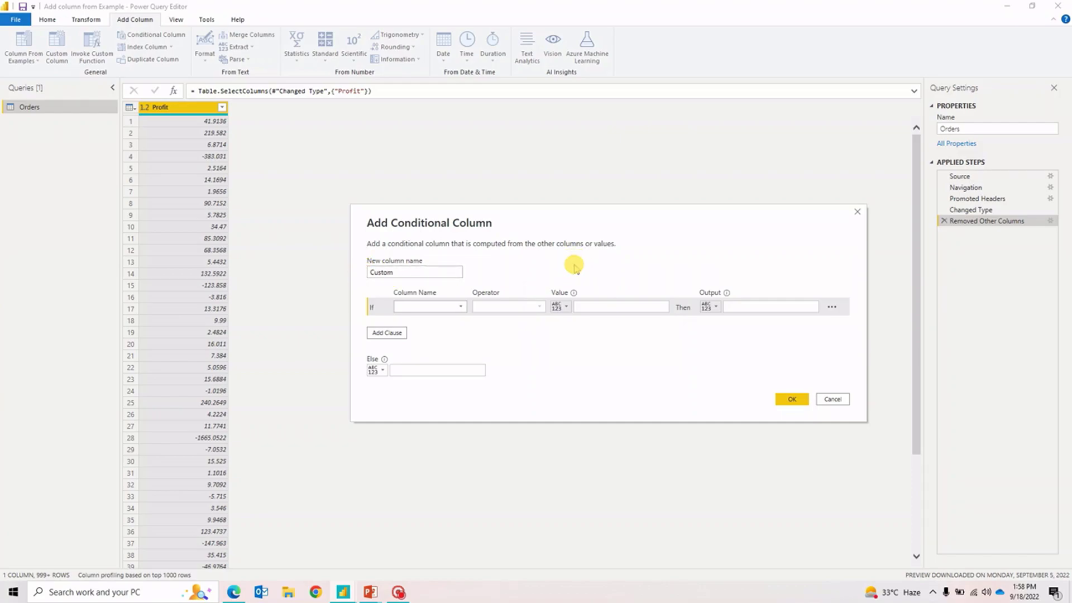
left_click(459, 307)
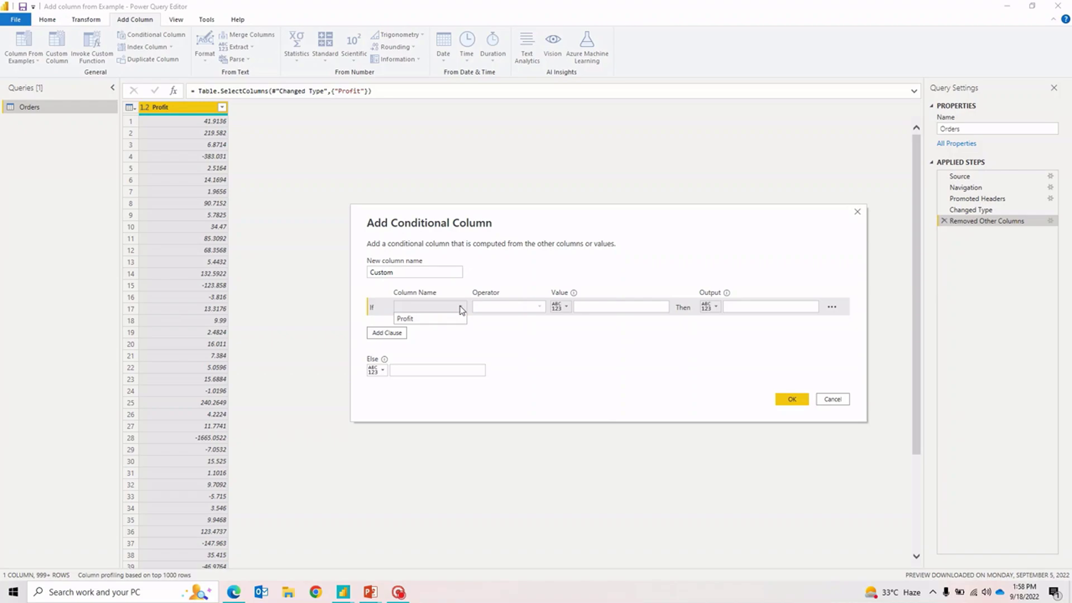
left_click(409, 319)
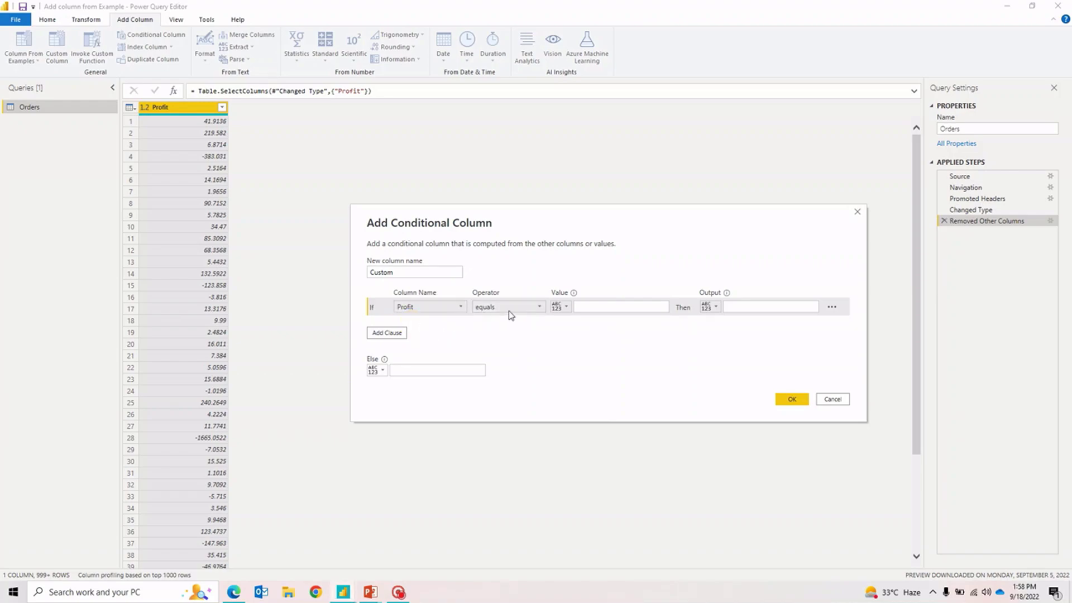
left_click(538, 307)
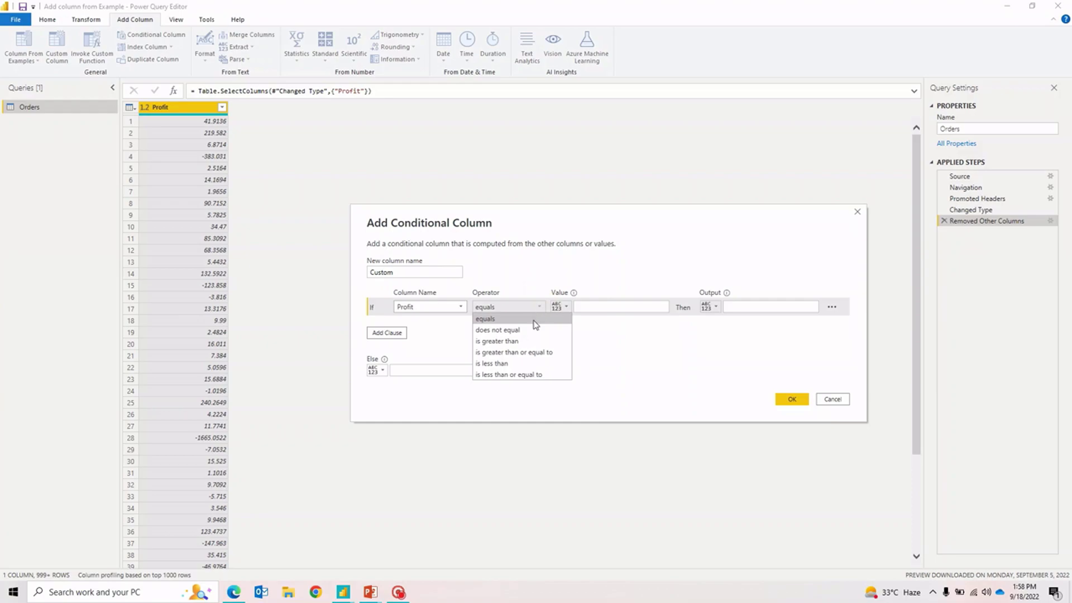
left_click(510, 364)
left_click(595, 307)
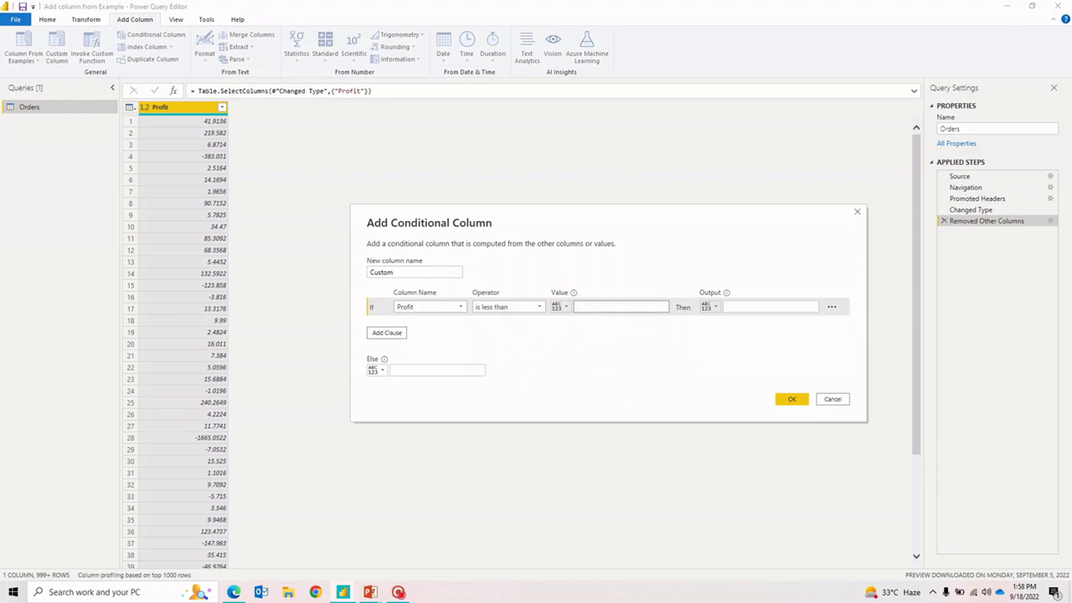
type("0")
Set the output of the first condition to Loss.
left_click(743, 307)
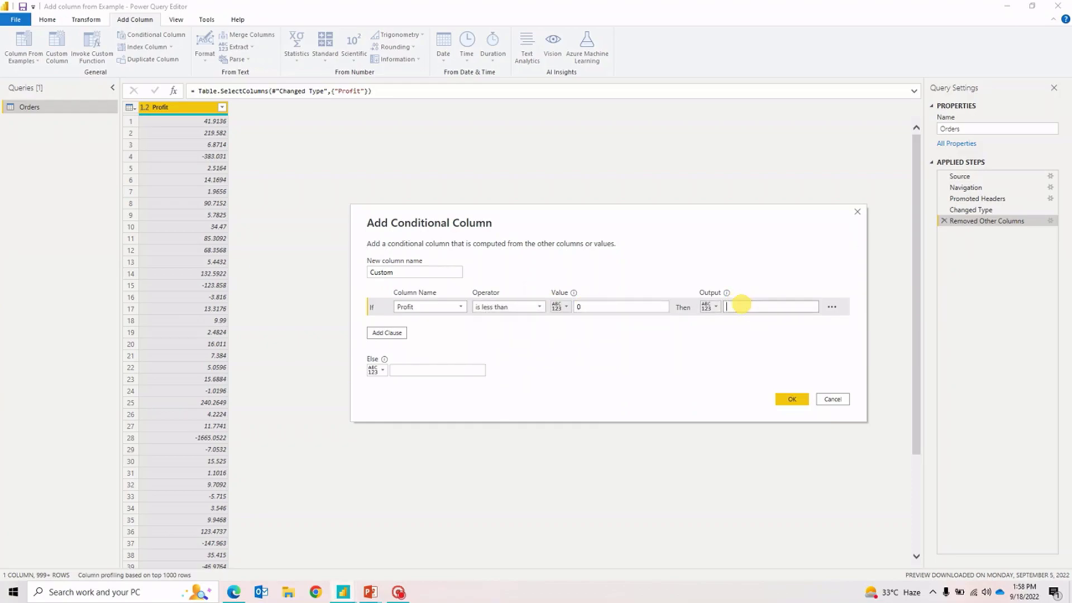
type("\"Lo")
type("ss")
key("BackSpace")
key("BackSpace")
key("BackSpace")
key("BackSpace")
key("BackSpace")
type("Loss")
Add an Else If clause that outputs CostToCost when Profit equals 0.
left_click(382, 334)
left_click(444, 325)
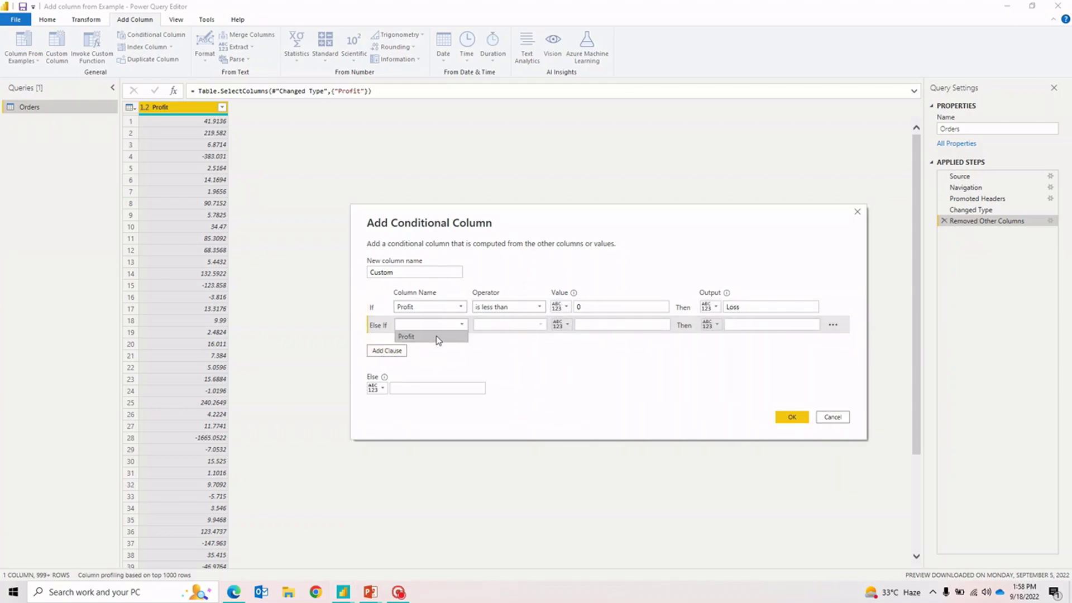
left_click(436, 337)
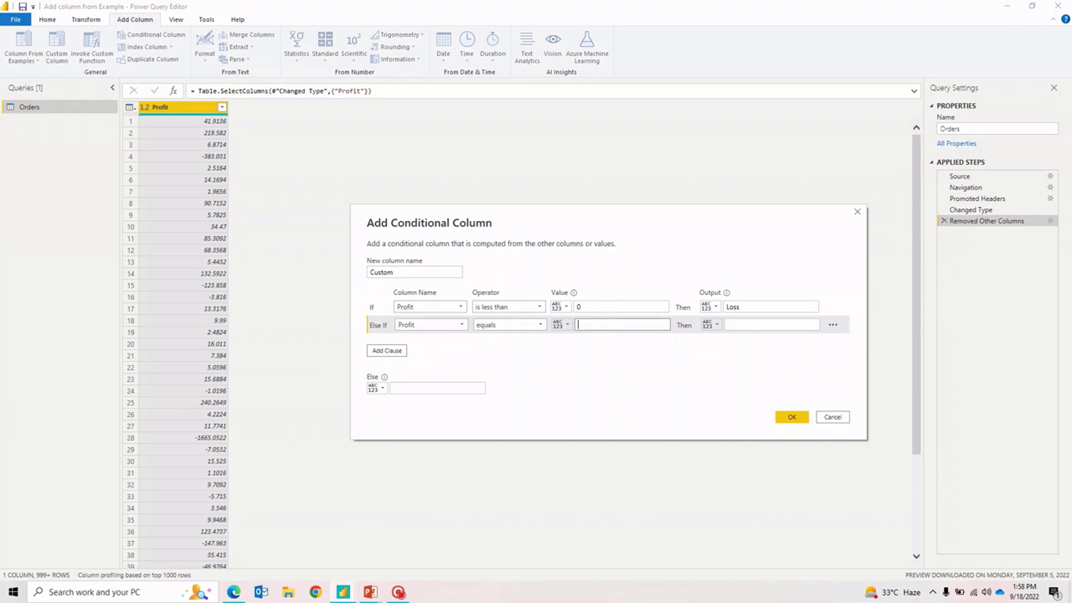
left_click(772, 325)
type("COs")
key("BackSpace")
key("BackSpace")
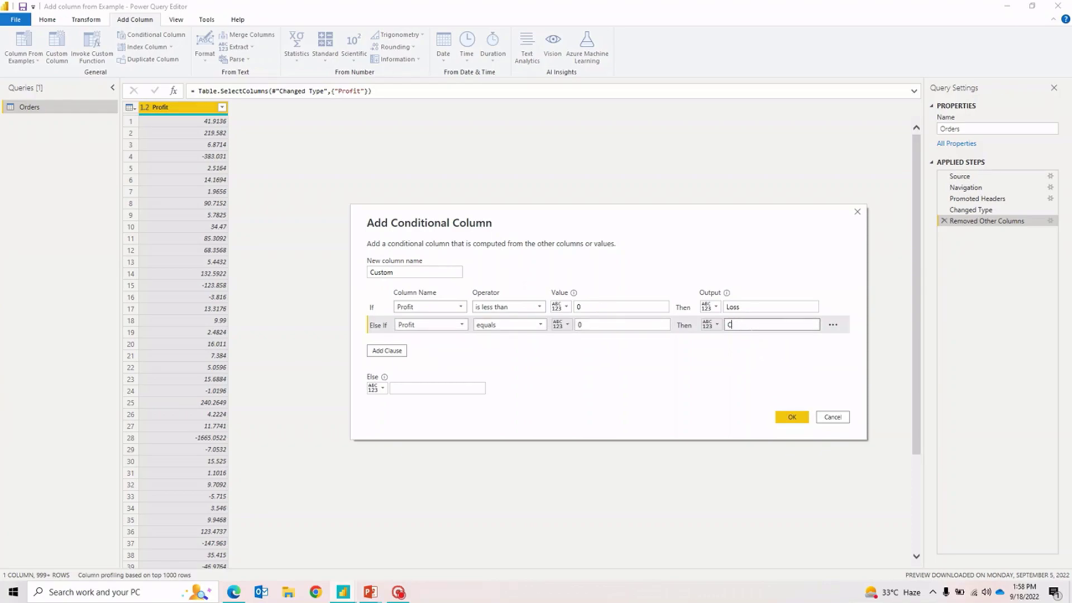
type("ostToCost")
Add another Else If clause that outputs Profit when Profit is greater than 0, and create the column with Else left empty.
left_click(386, 350)
left_click(509, 343)
left_click(497, 376)
left_click(593, 342)
type("0")
left_click(770, 342)
type("Profit")
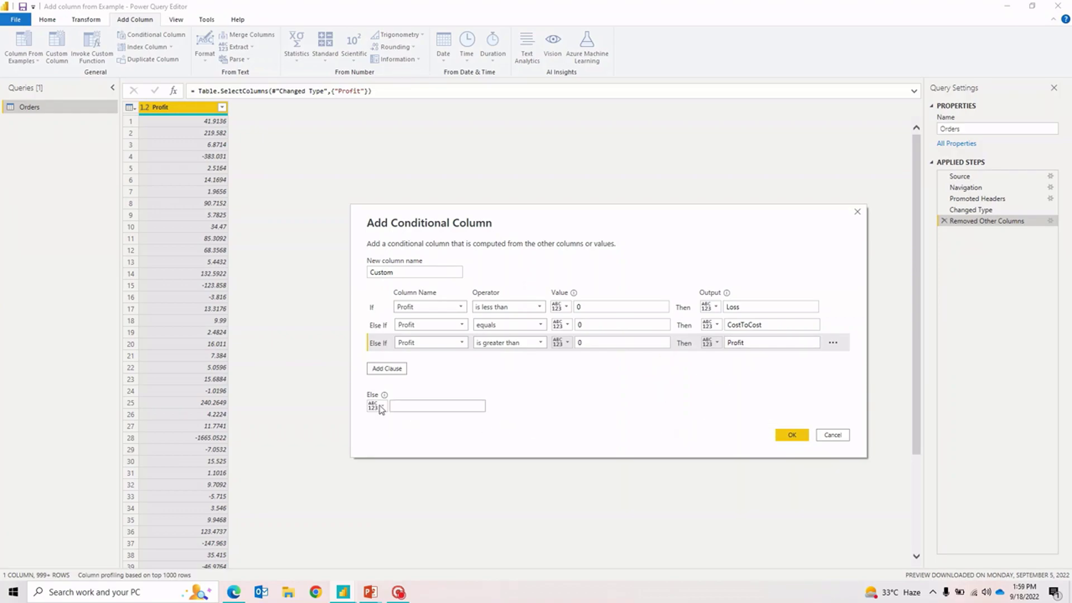
left_click(414, 406)
left_click(790, 434)
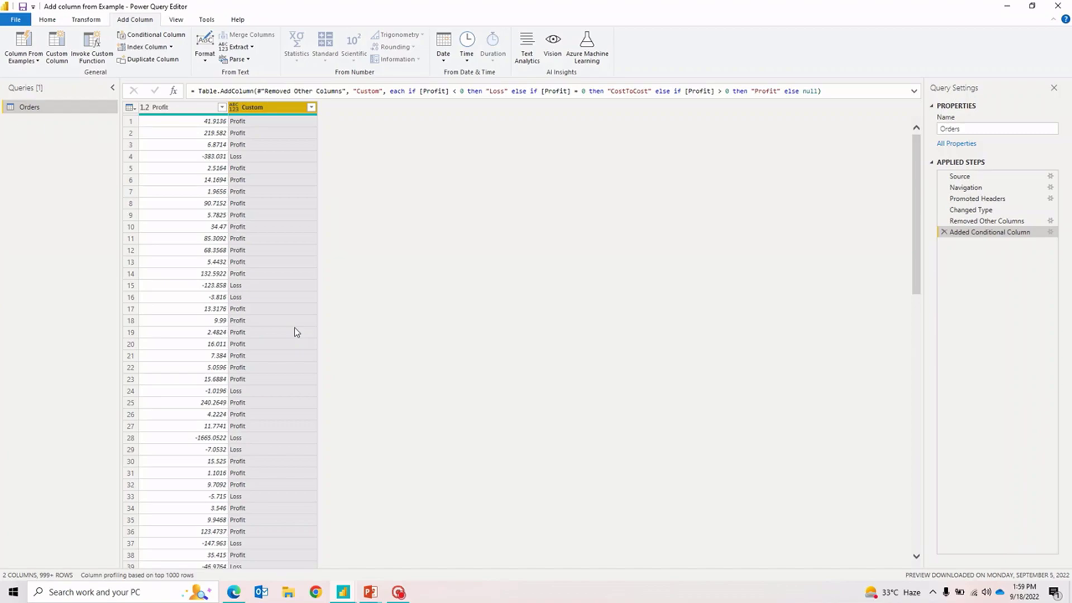
Switch to the PowerPoint slide show and advance to the closing slide.
key("alt+Tab")
key("Tab")
key("alt+Tab")
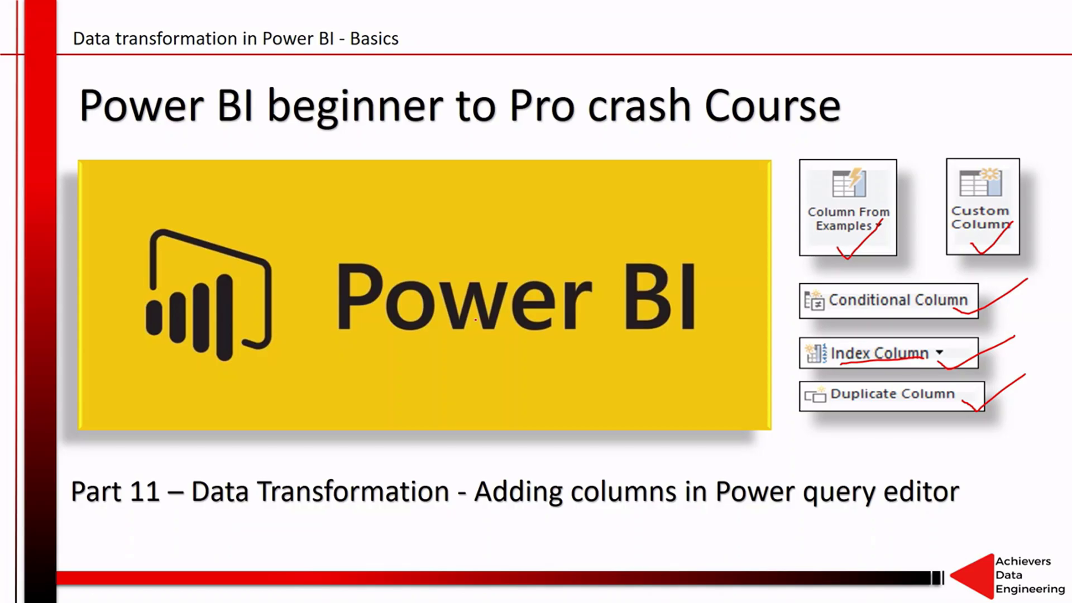
key("Right")
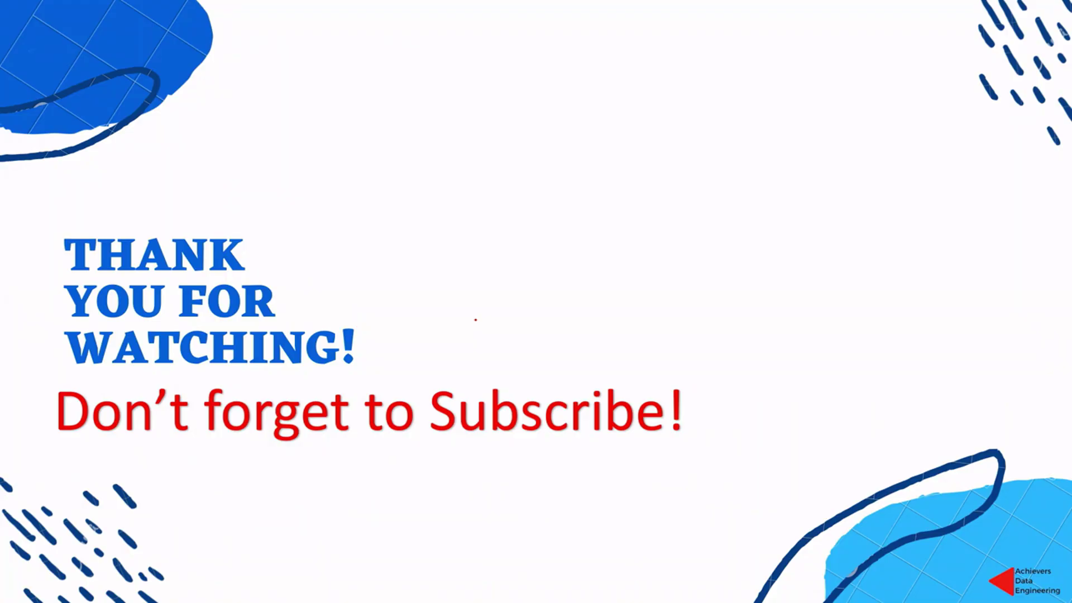